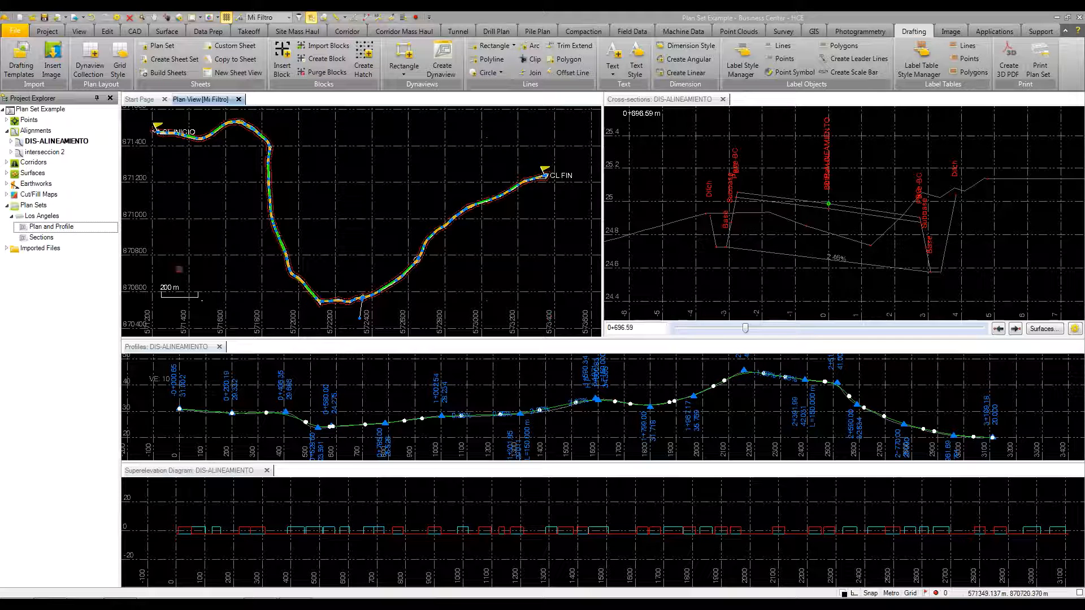
Open the Plan and Profile sheet set for editing, review its Profile Diagram and Plan settings, and close the editor
right_click(56, 227)
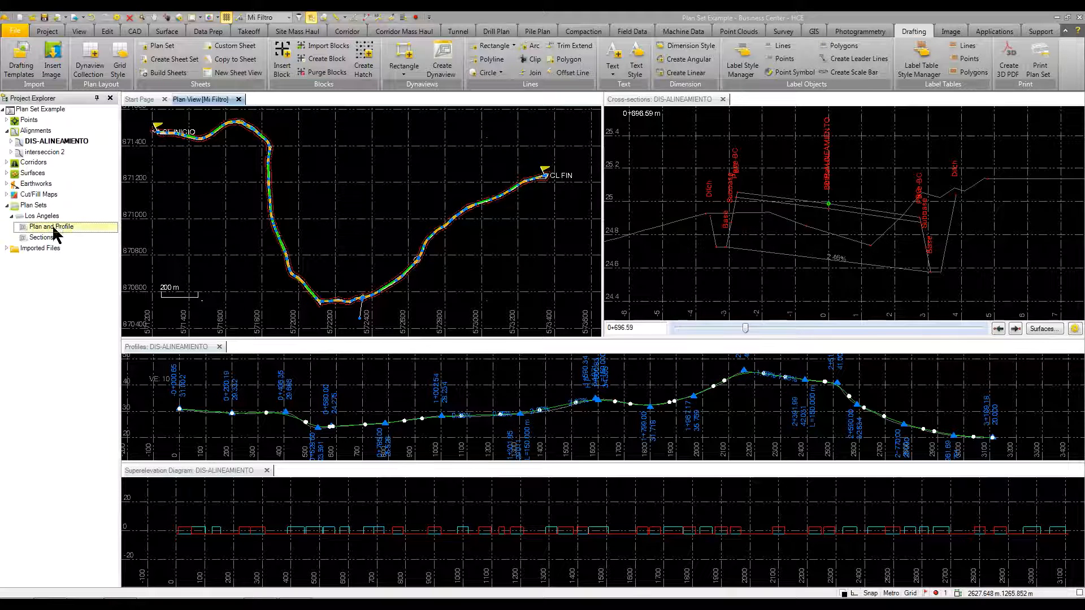
left_click(70, 262)
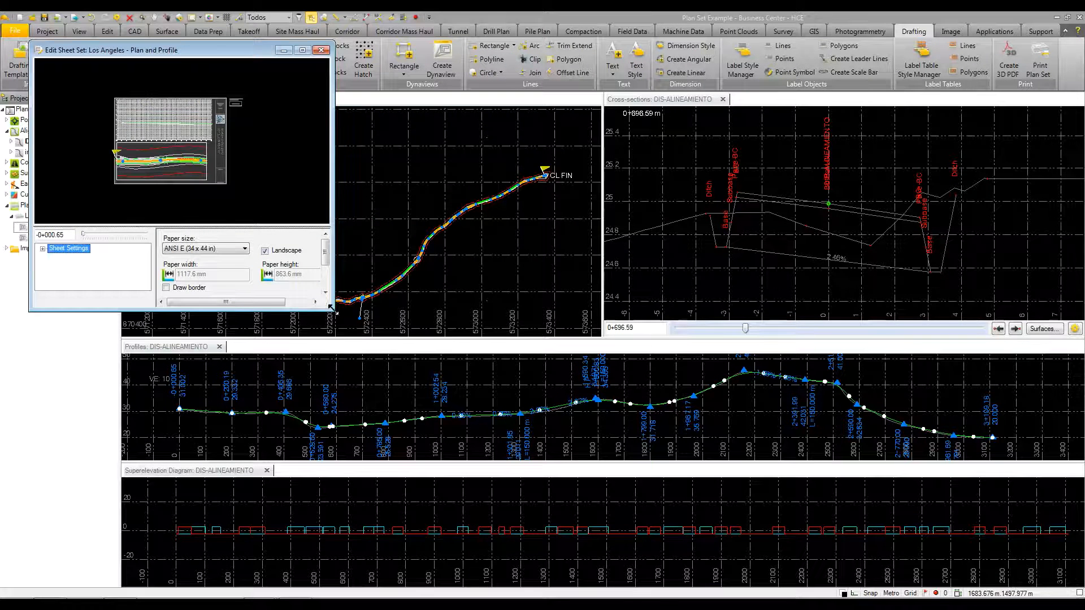
left_click_drag(333, 310, 709, 472)
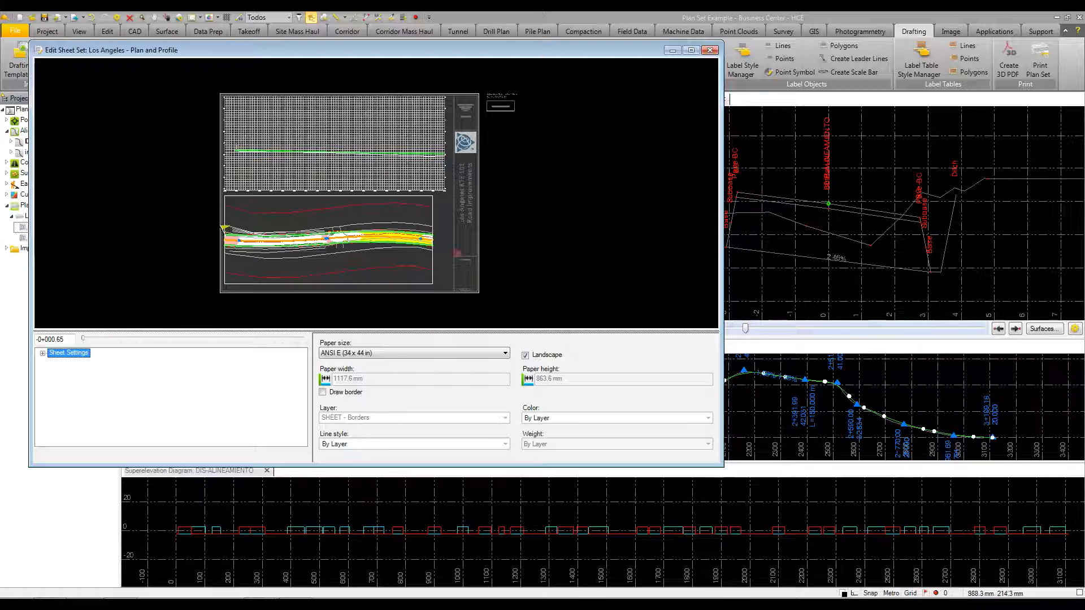
scroll(293, 122, "up", 1)
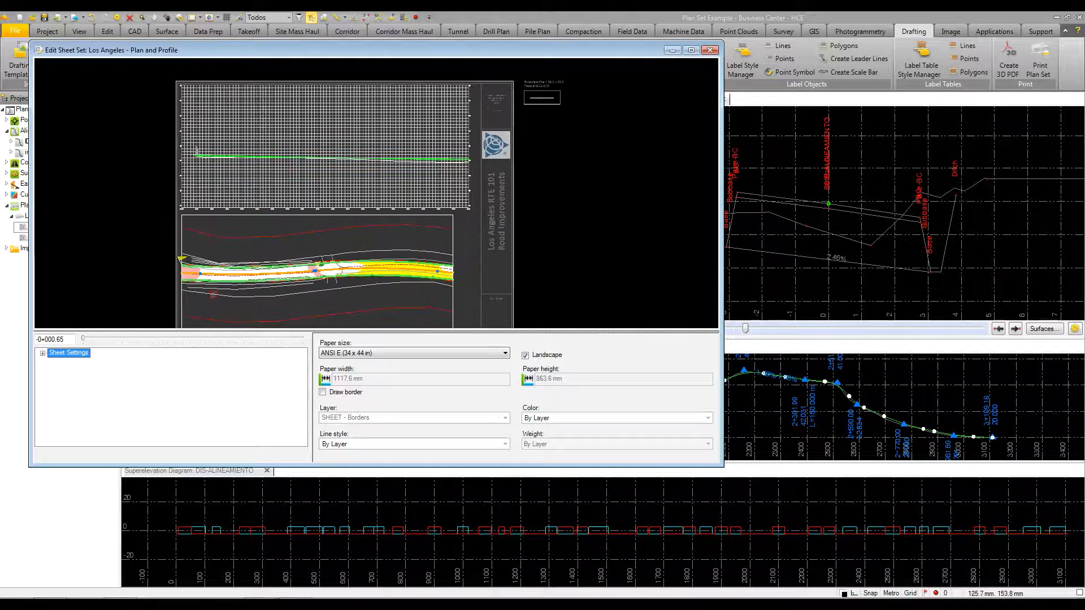
left_click(43, 354)
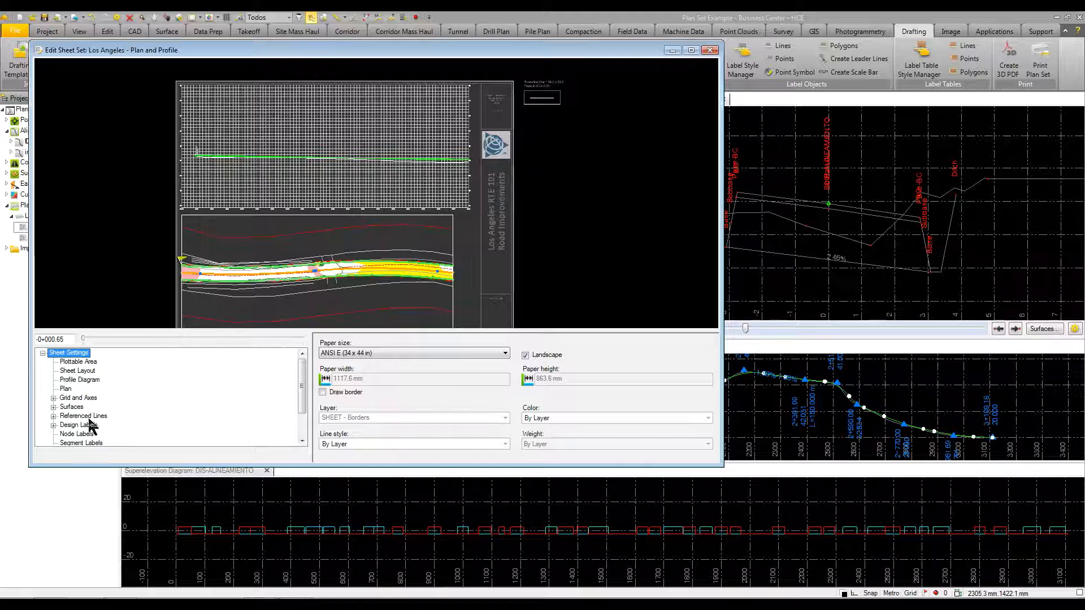
left_click(79, 380)
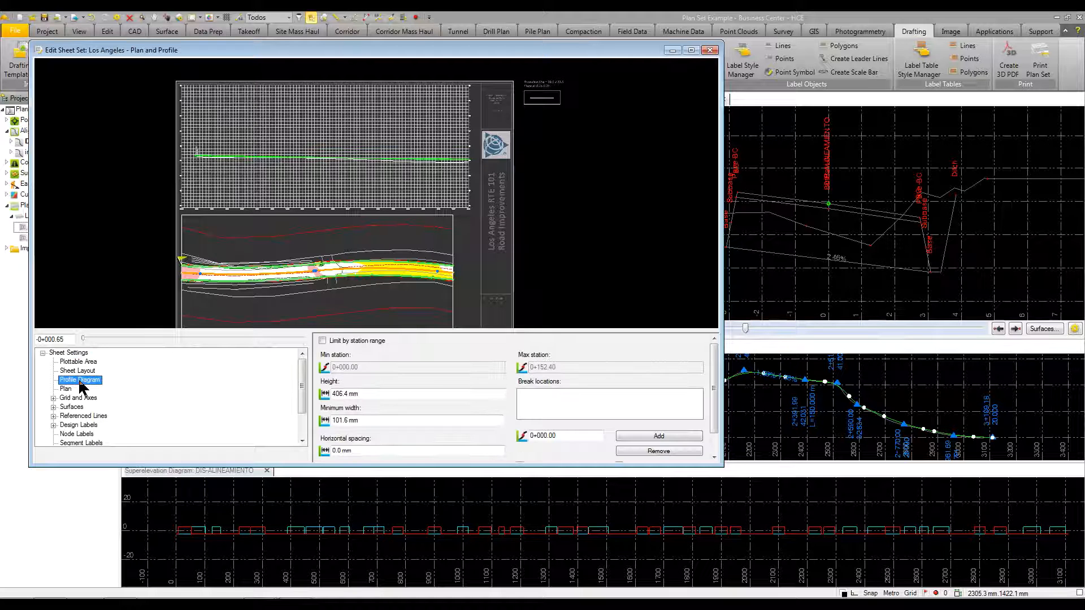
left_click(68, 389)
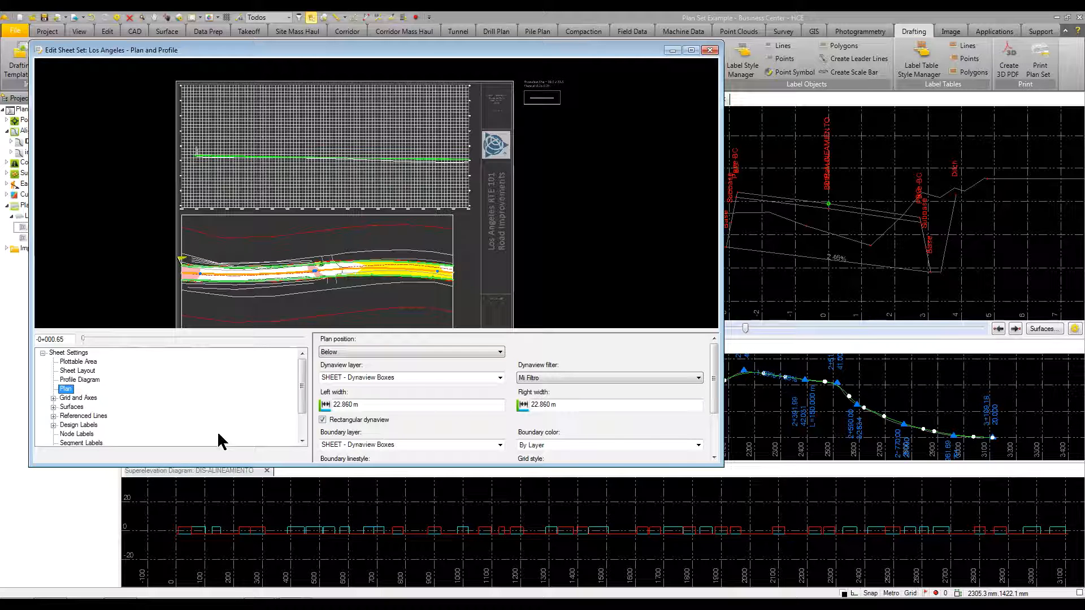
left_click(711, 51)
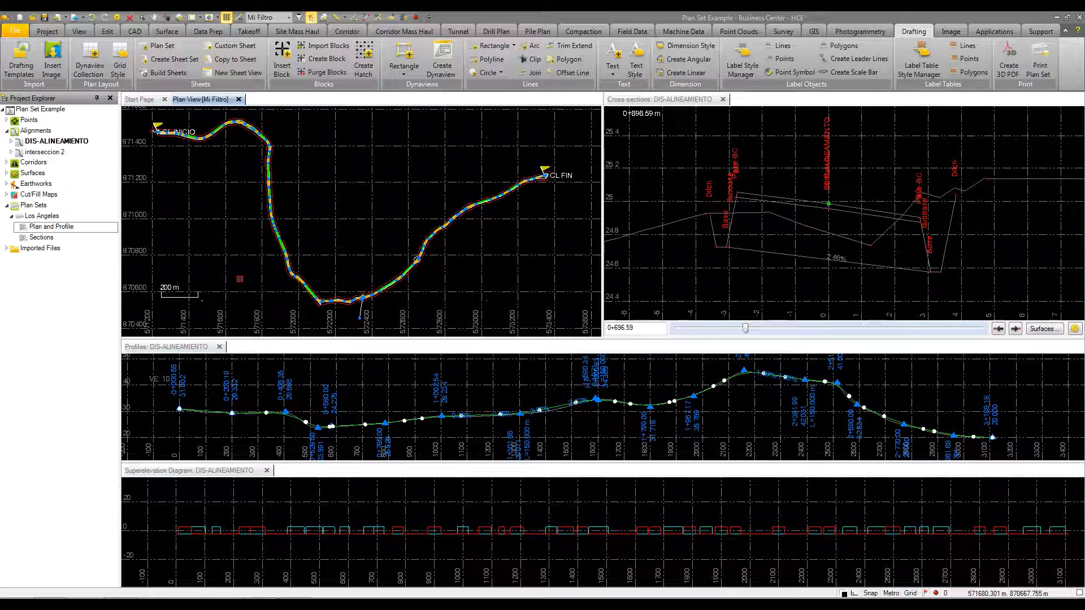
Open the Sections sheet set for editing, inspect its cross-section grids in the preview up close, and close the editor
left_click(35, 240)
right_click(35, 240)
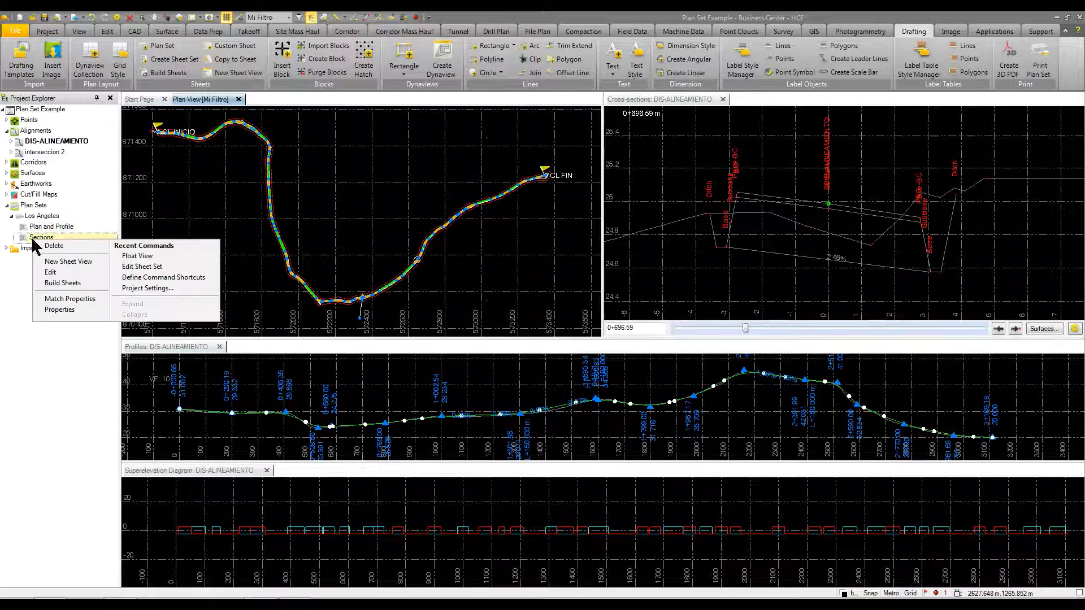
left_click(50, 272)
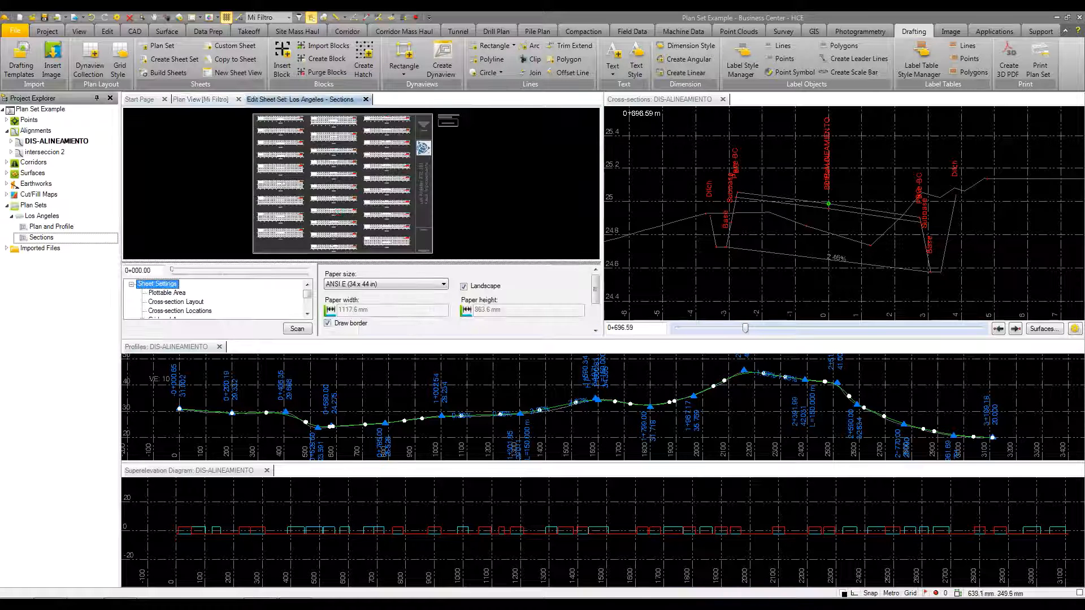
scroll(422, 128, "up", 4)
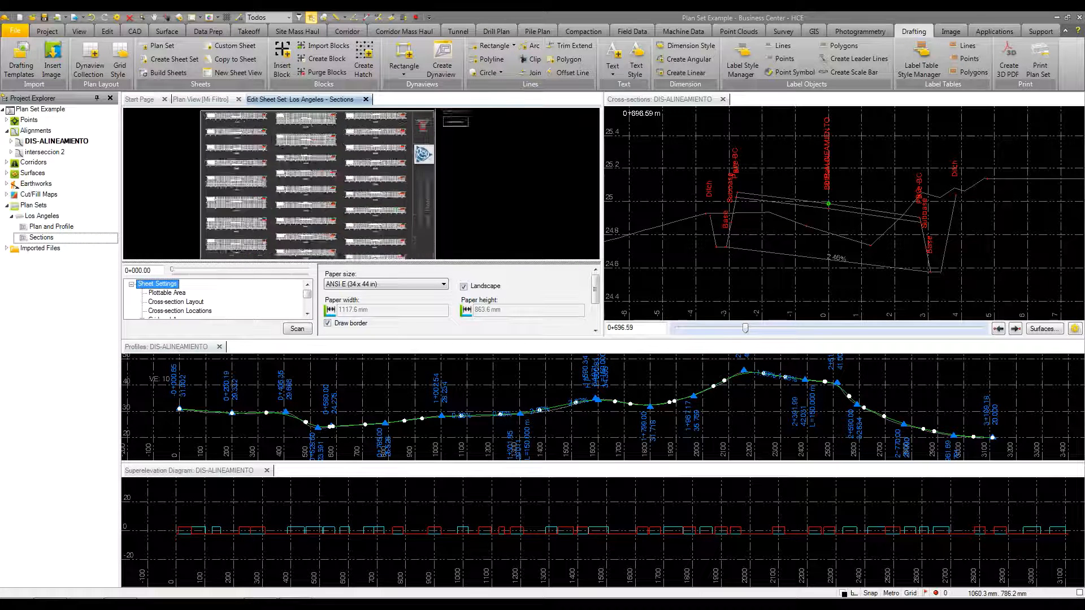
scroll(278, 215, "up", 6)
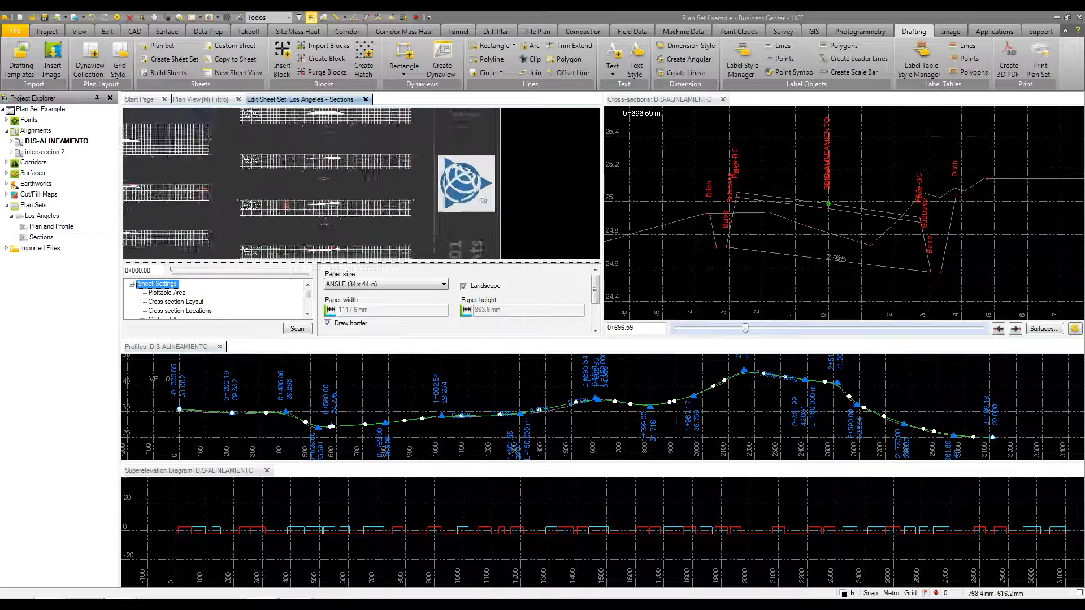
scroll(339, 193, "down", 2)
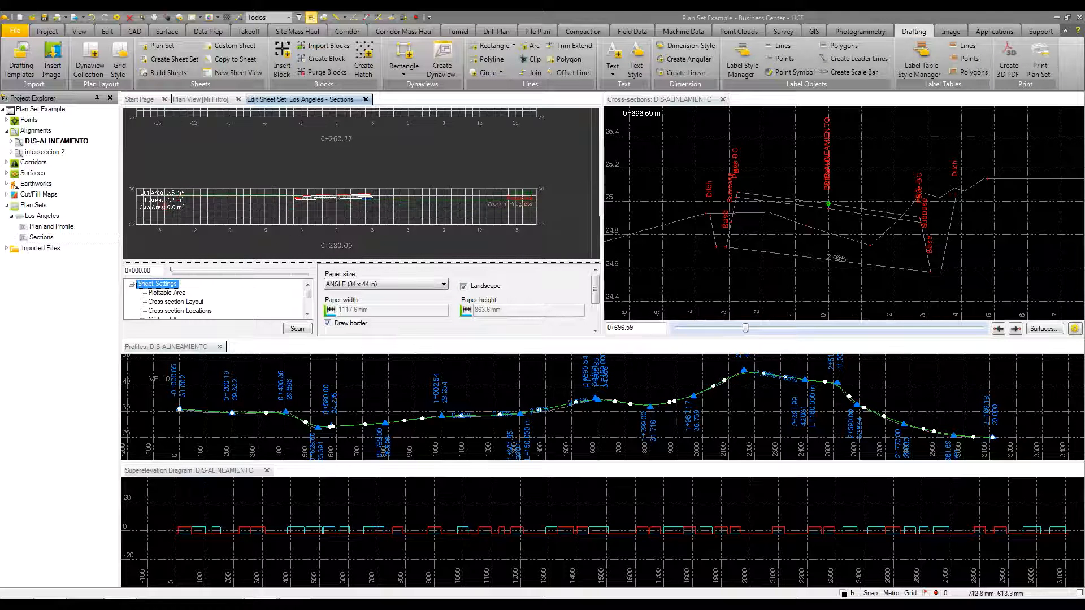
scroll(347, 198, "up", 4)
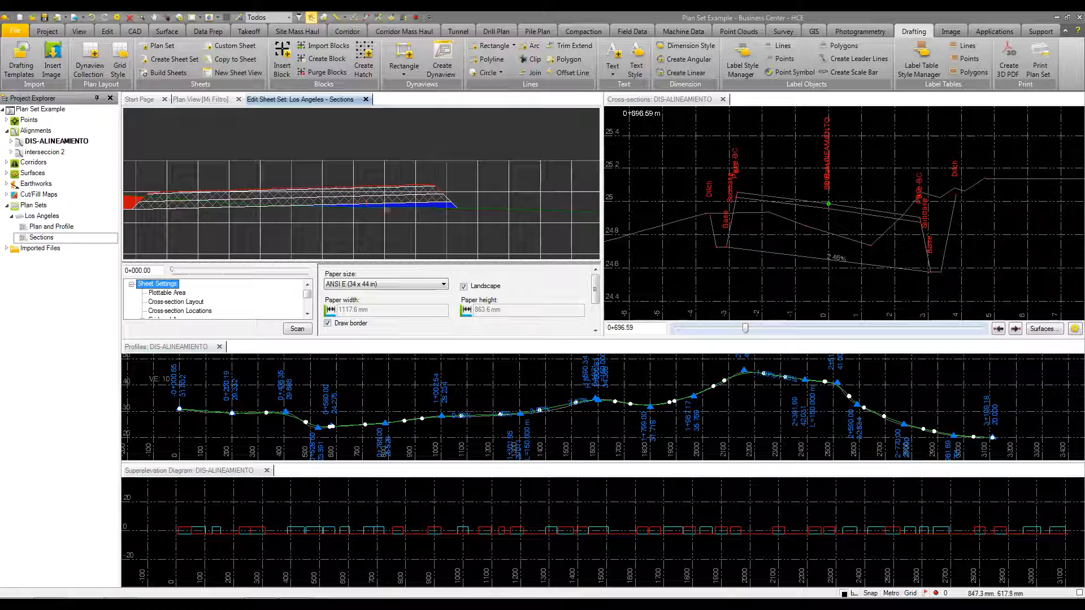
scroll(355, 208, "down", 4)
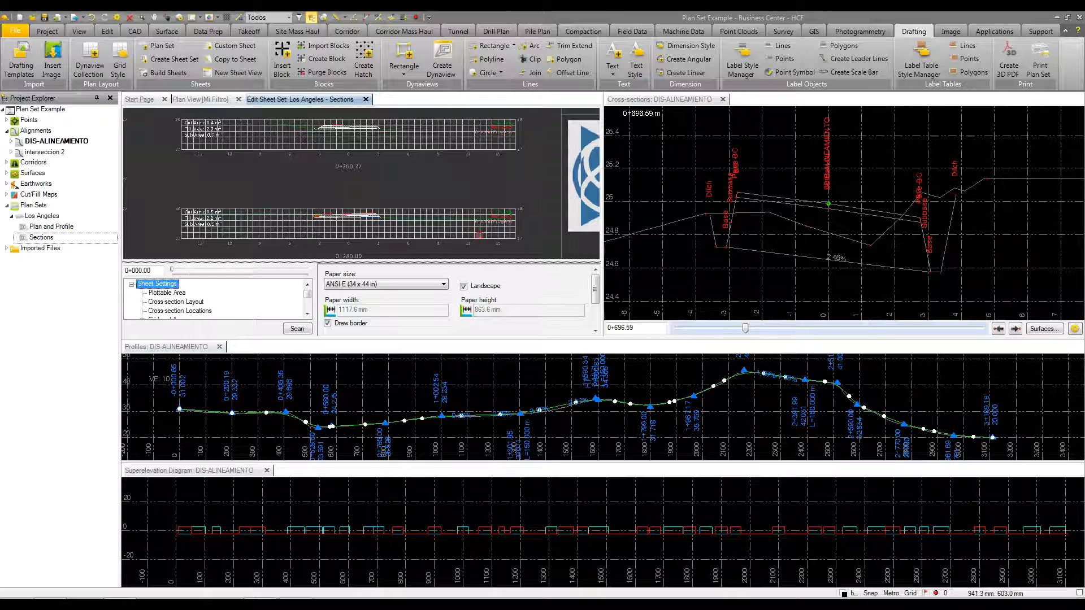
left_click(366, 99)
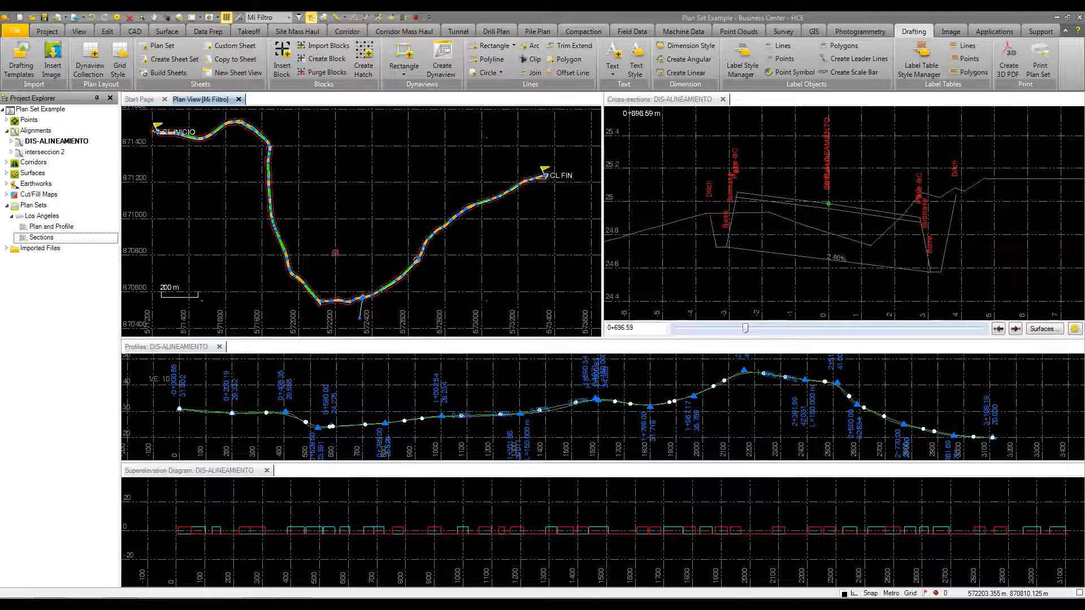
Review the company, user and general information in the project settings, and close them without changes
left_click(48, 31)
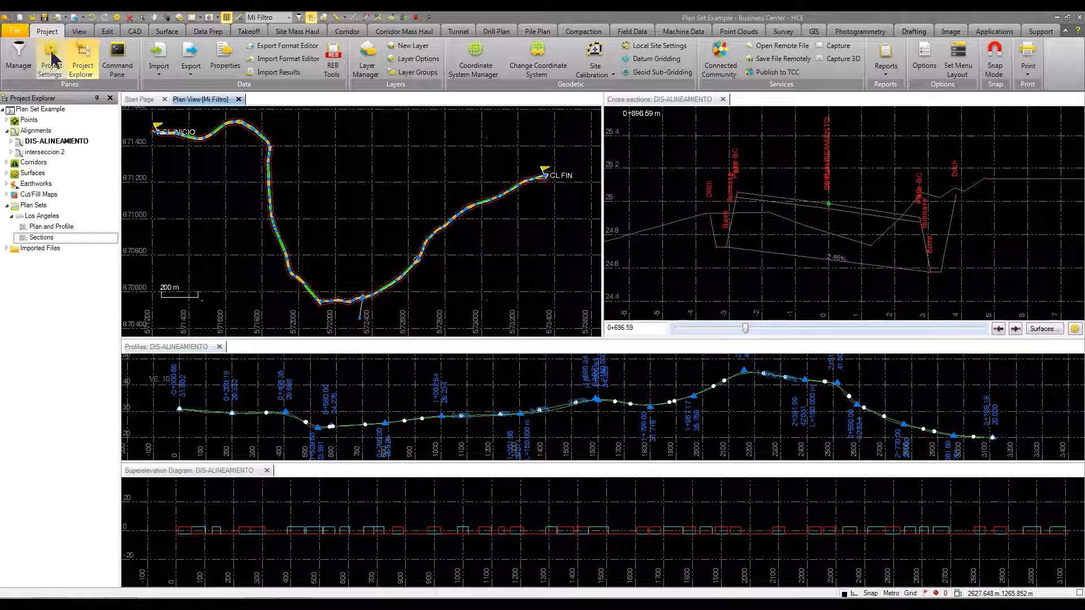
left_click(51, 56)
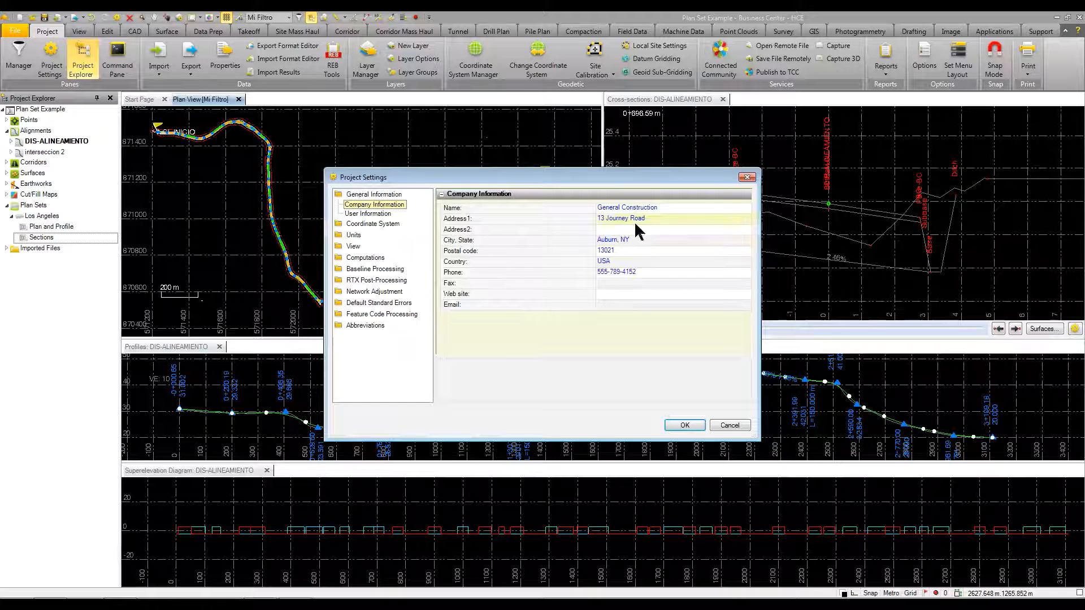
left_click(369, 213)
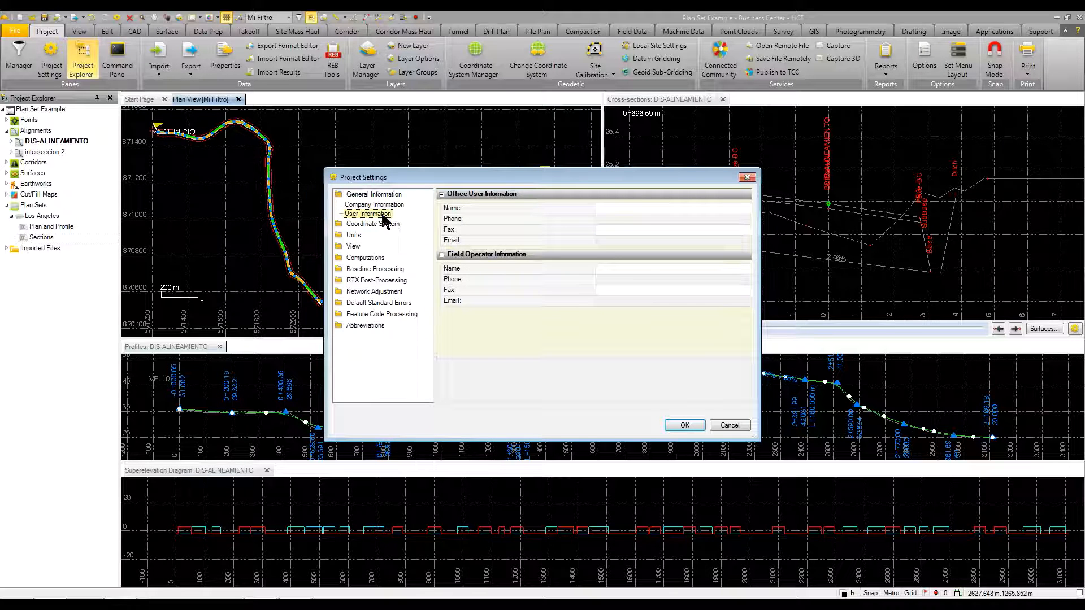
left_click(367, 195)
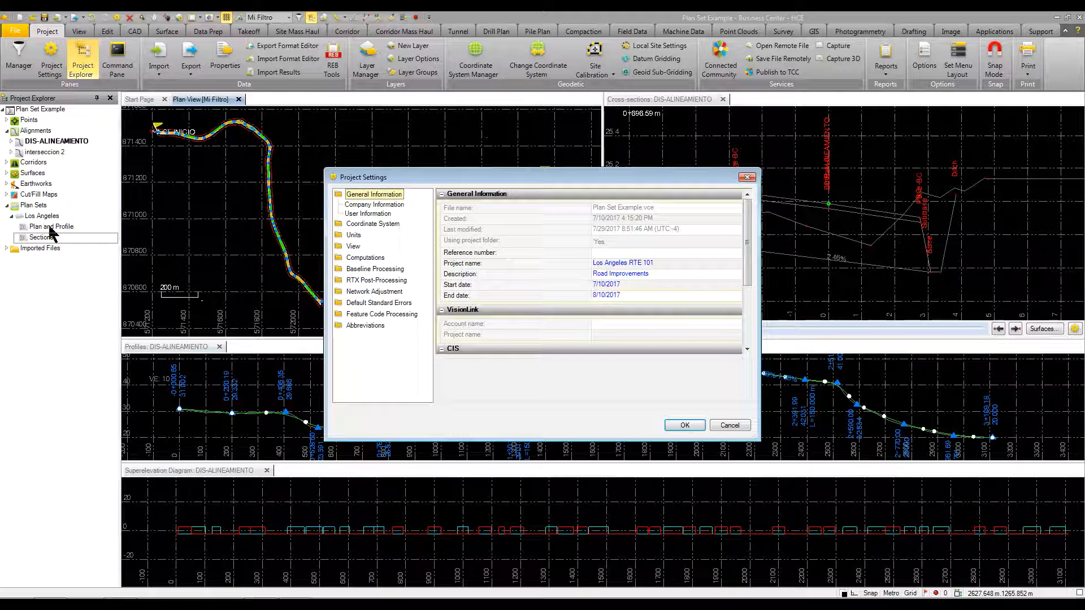
left_click(747, 178)
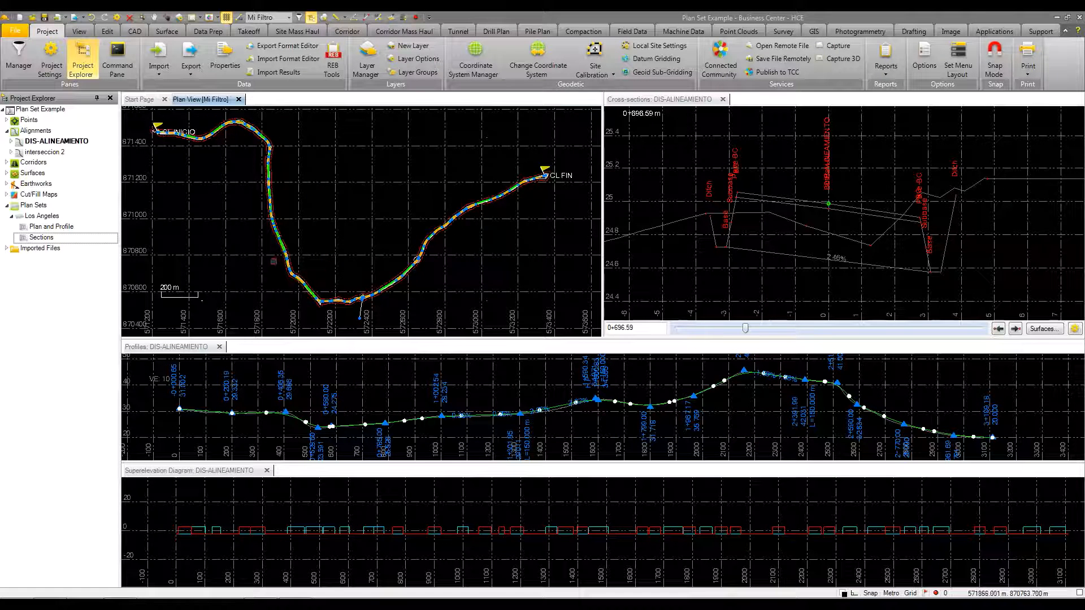
scroll(280, 260, "up", 3)
scroll(302, 235, "up", 7)
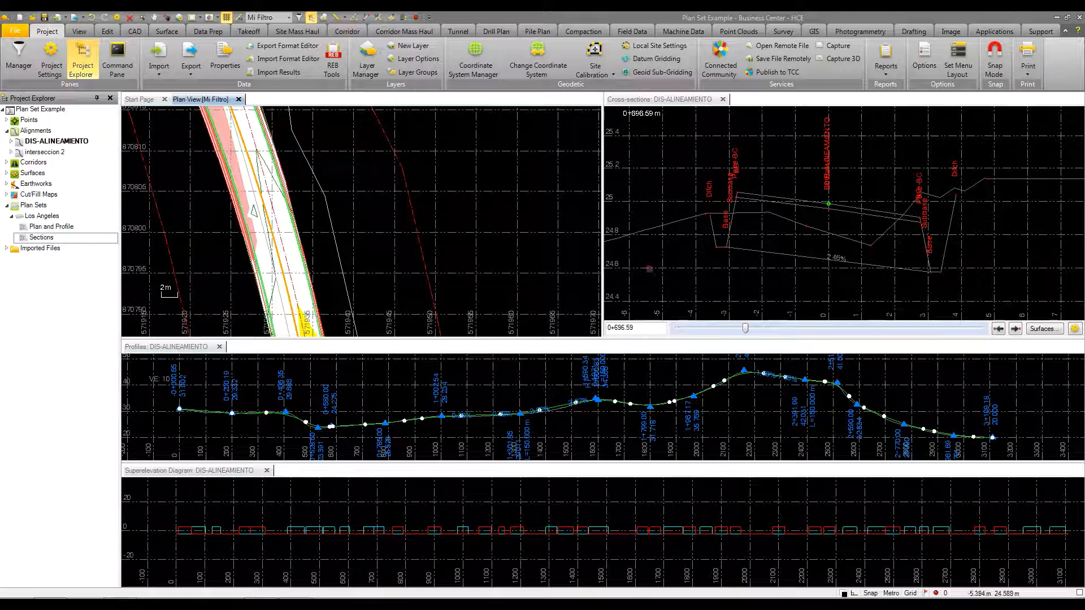
scroll(523, 232, "down", 10)
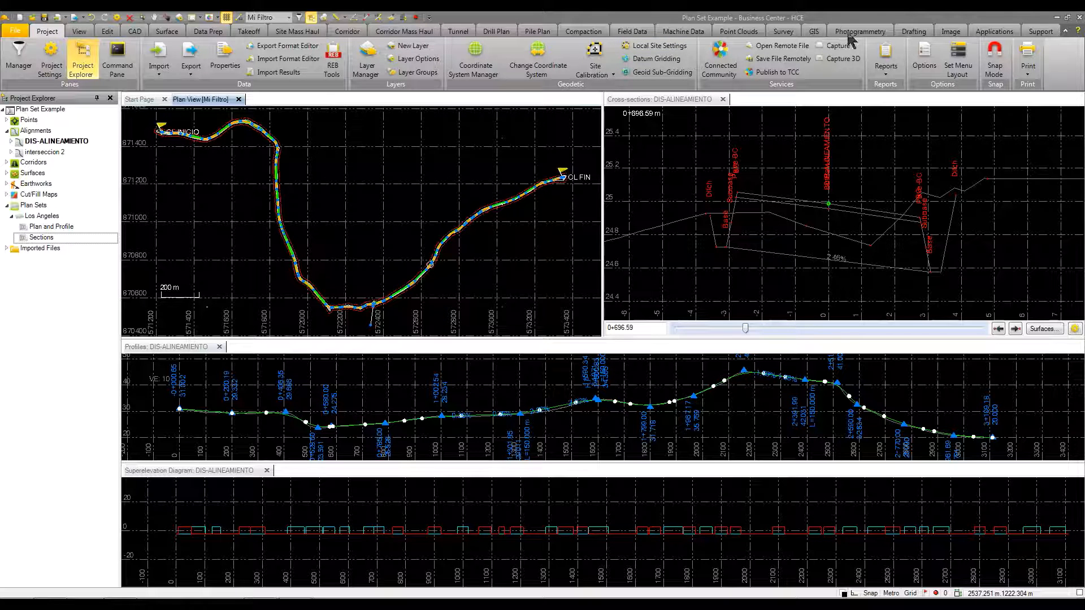
Review the sheet template files in the DraftingTemplates folder, and close the folder without importing any
left_click(906, 34)
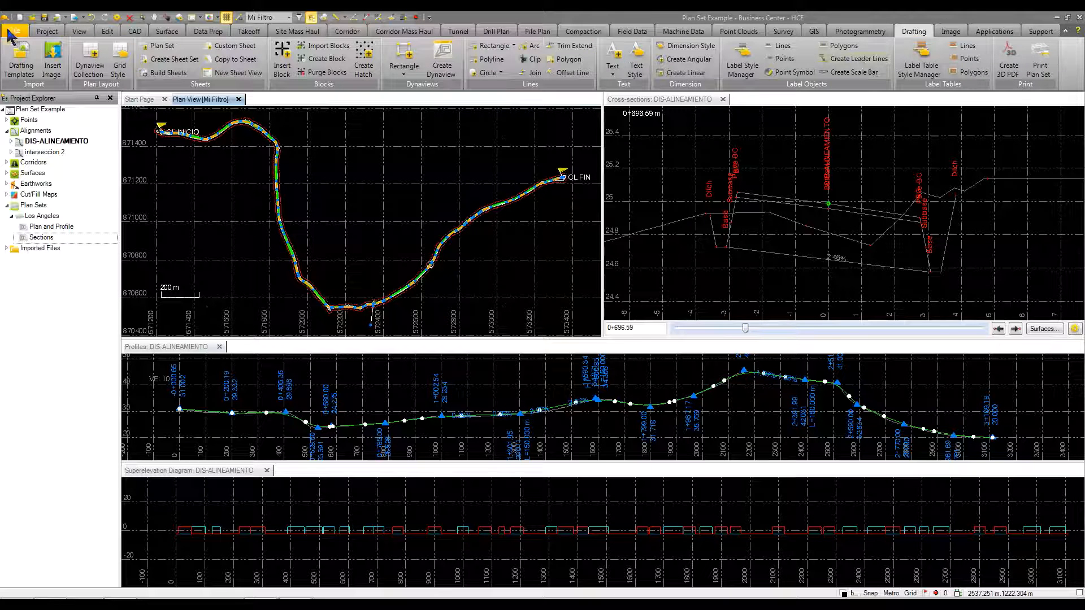
left_click(25, 60)
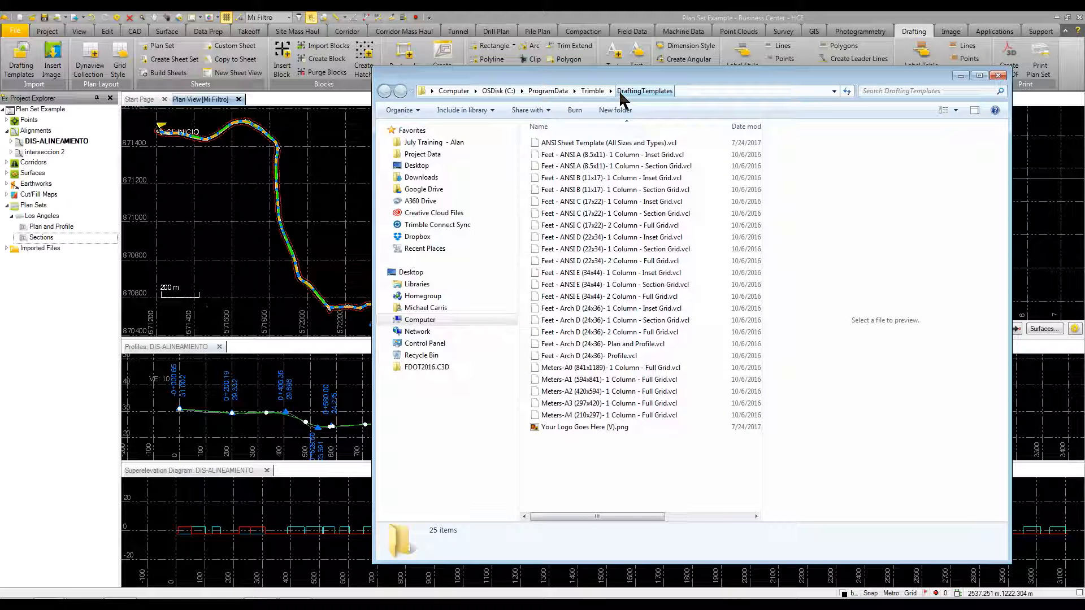
left_click_drag(596, 167, 201, 221)
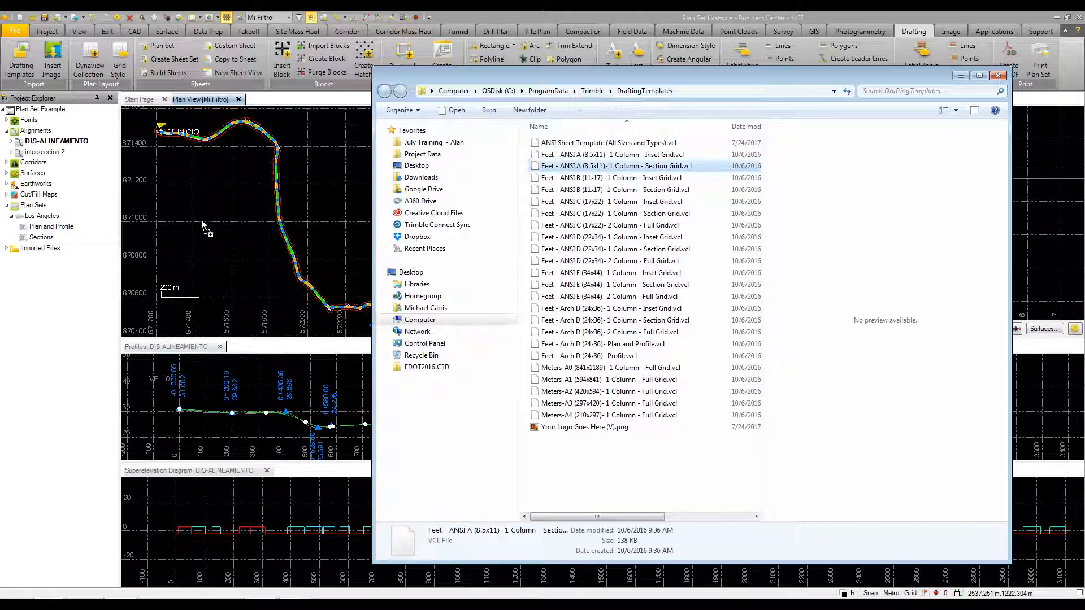
left_click_drag(66, 222, 596, 180)
left_click(999, 76)
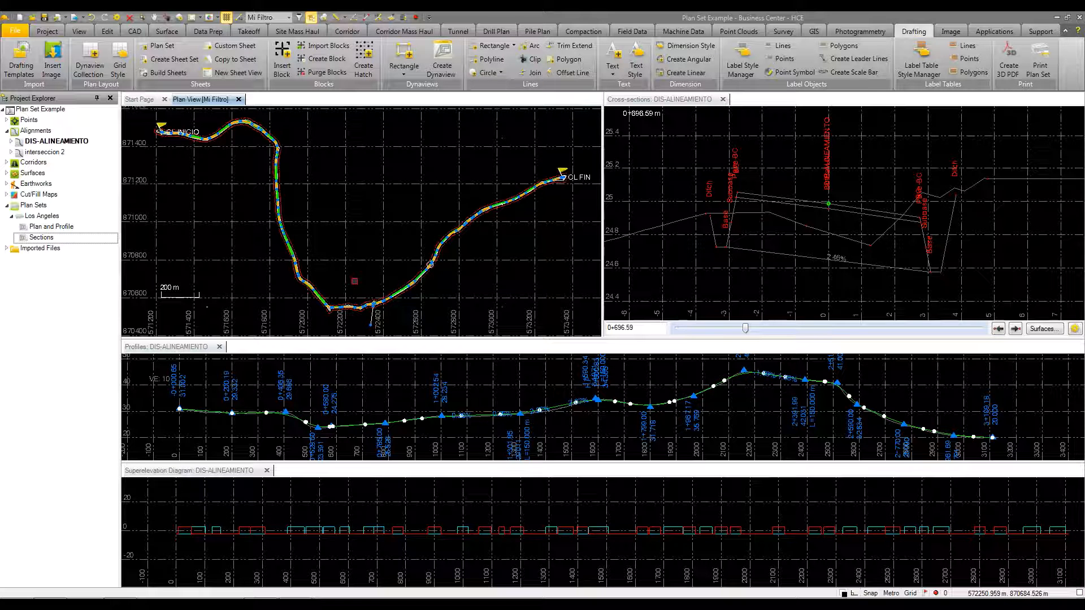
Build the sheets of the Plan and Profile sheet set and open Sheet 10 in a new sheet view
right_click(49, 224)
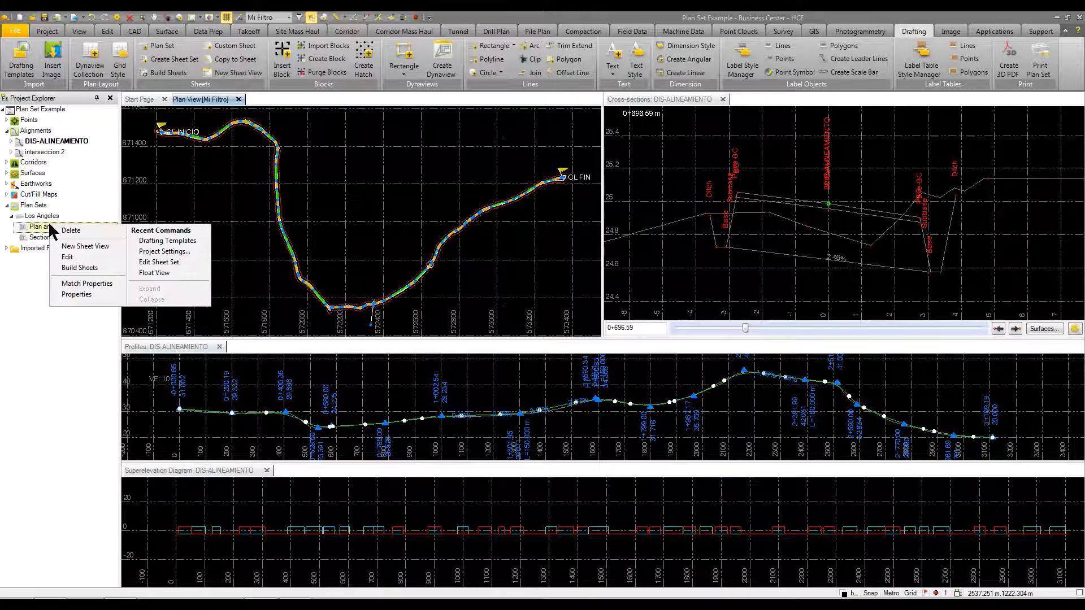
left_click(70, 269)
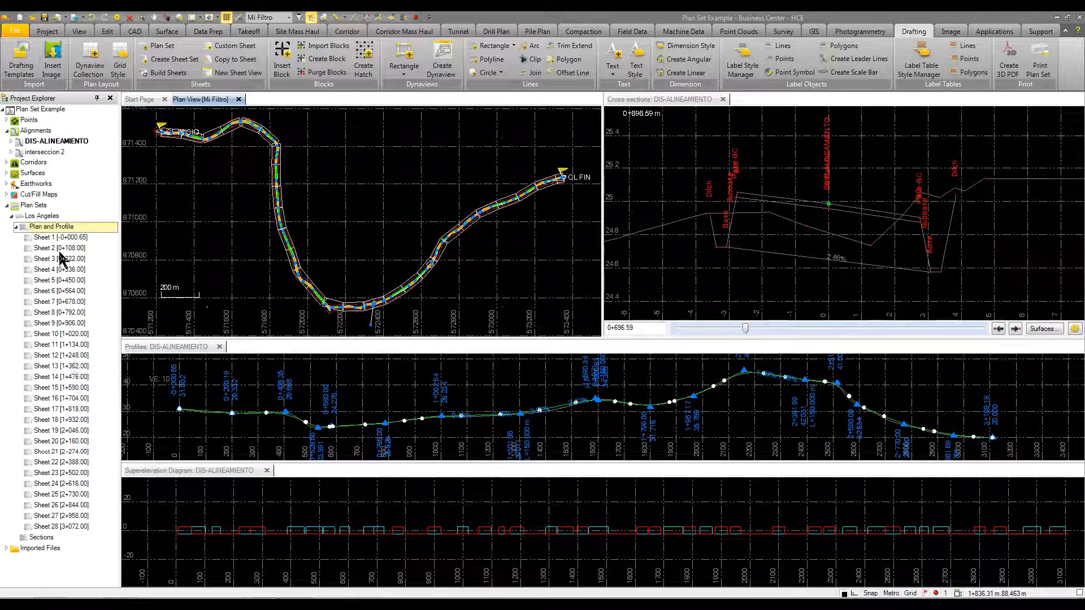
left_click(60, 335)
right_click(65, 339)
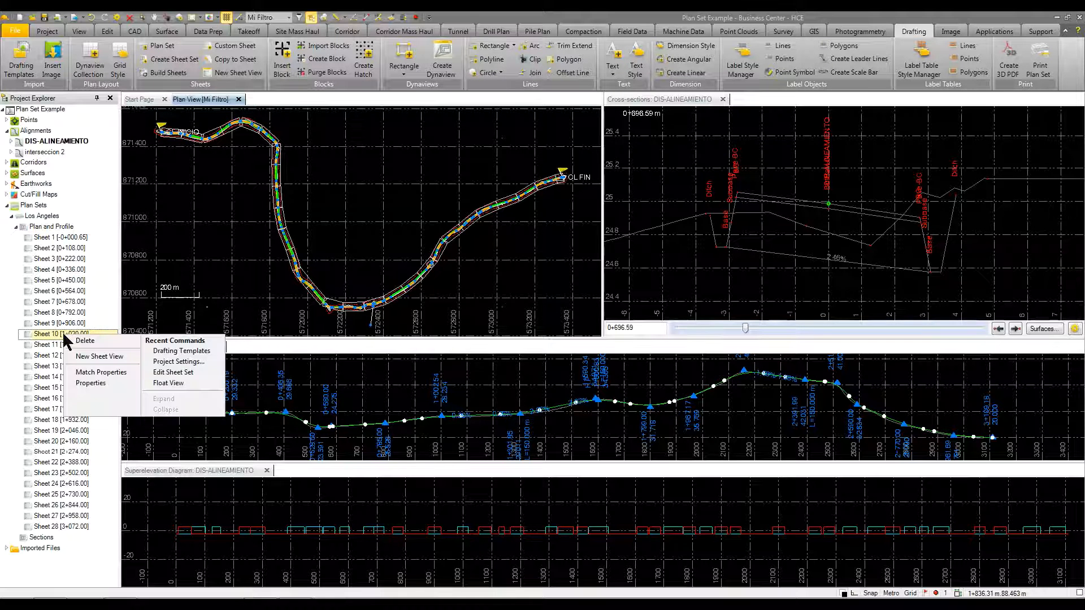
left_click(96, 358)
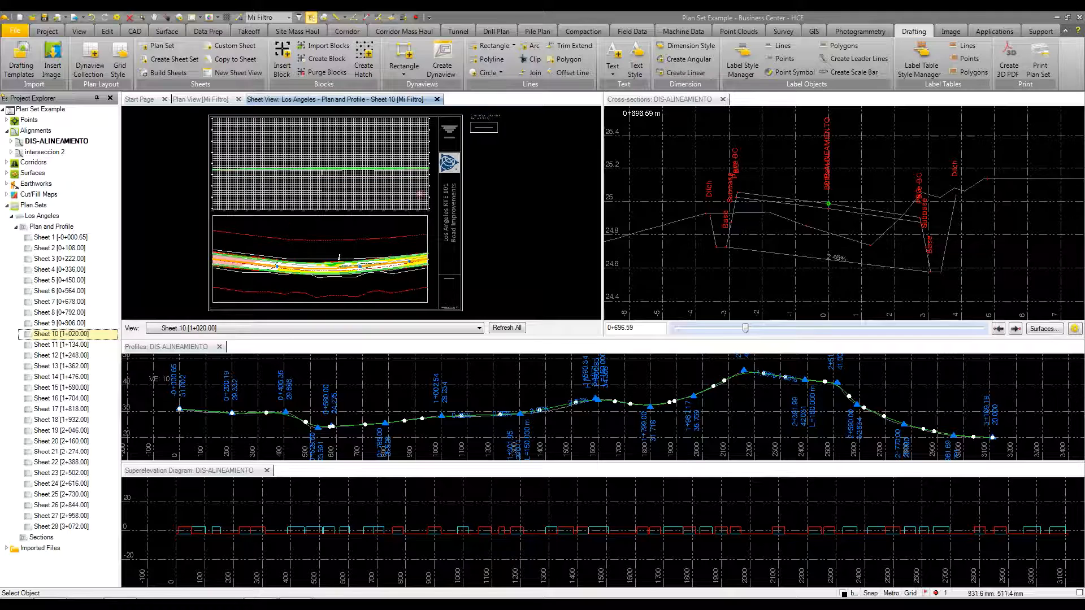
Examine Sheet 10's title block, profile grid and plan area in the sheet view
scroll(457, 129, "up", 4)
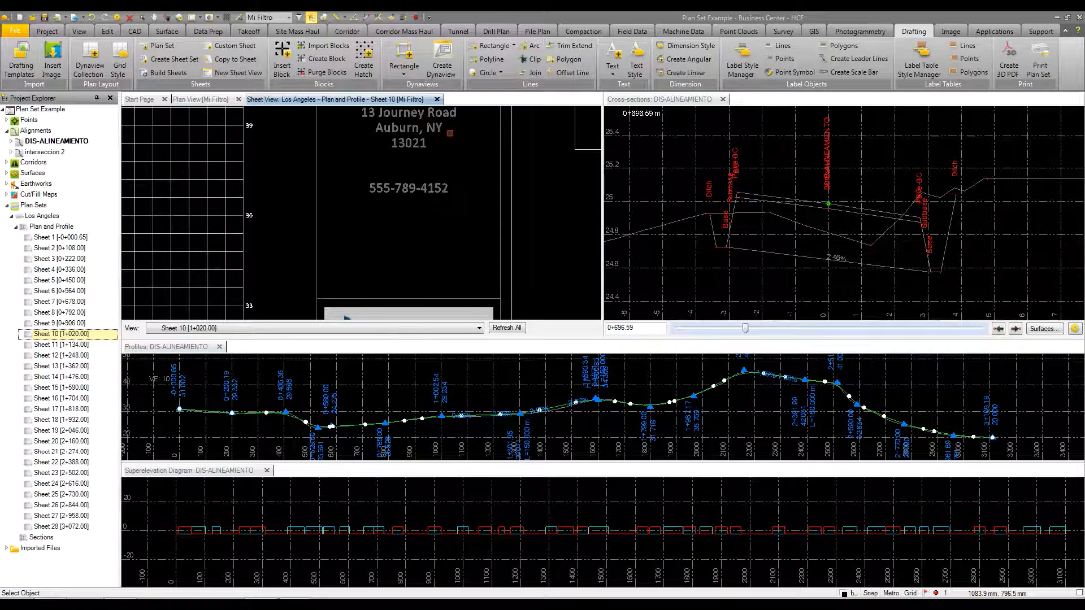
scroll(457, 136, "down", 5)
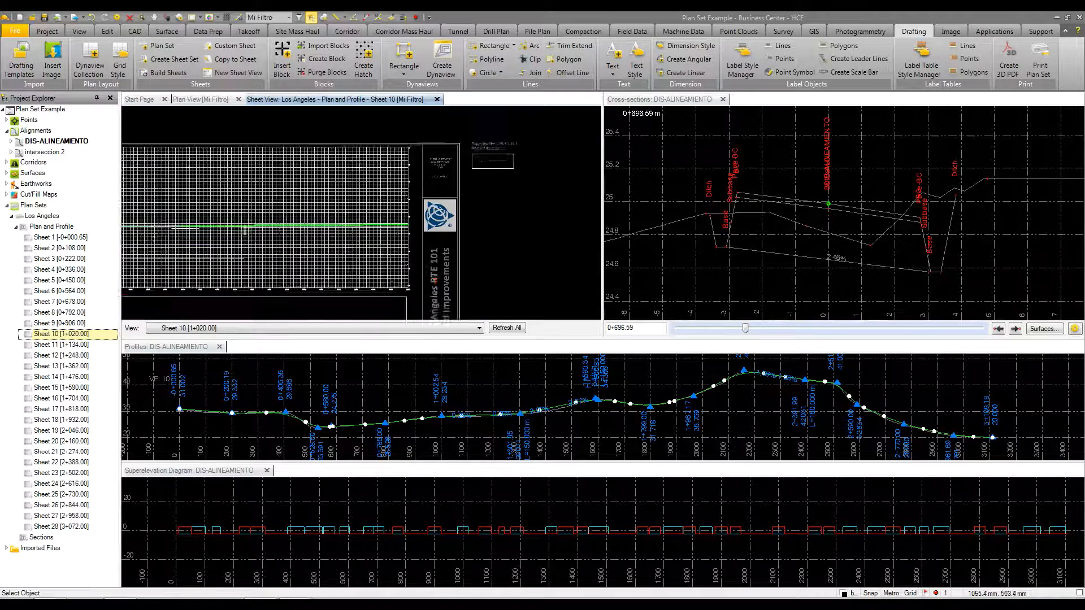
middle_click_drag(470, 230, 452, 125)
scroll(452, 266, "up", 5)
scroll(462, 287, "down", 8)
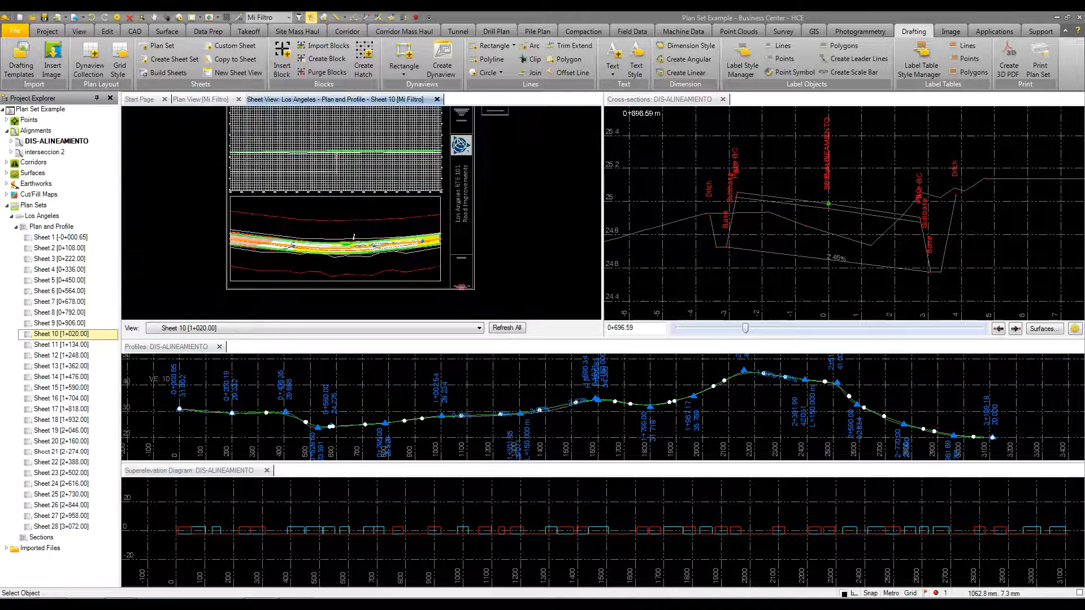
scroll(376, 248, "up", 2)
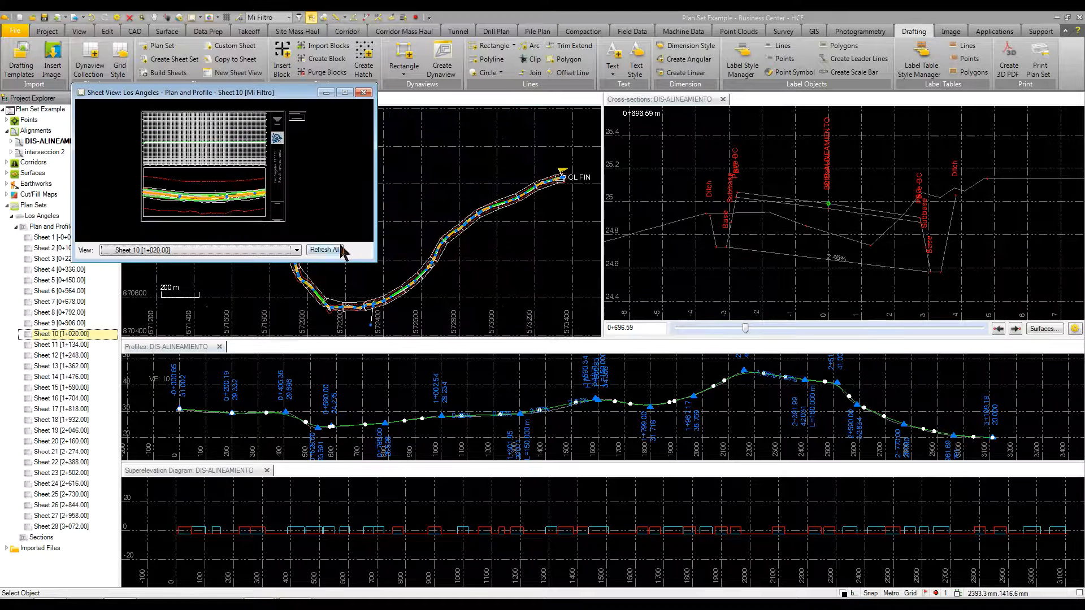
Enlarge the sheet view, browse the Plan and Profile sheets from Sheet 20 back to Sheet 17, and close the view
left_click_drag(372, 257, 692, 539)
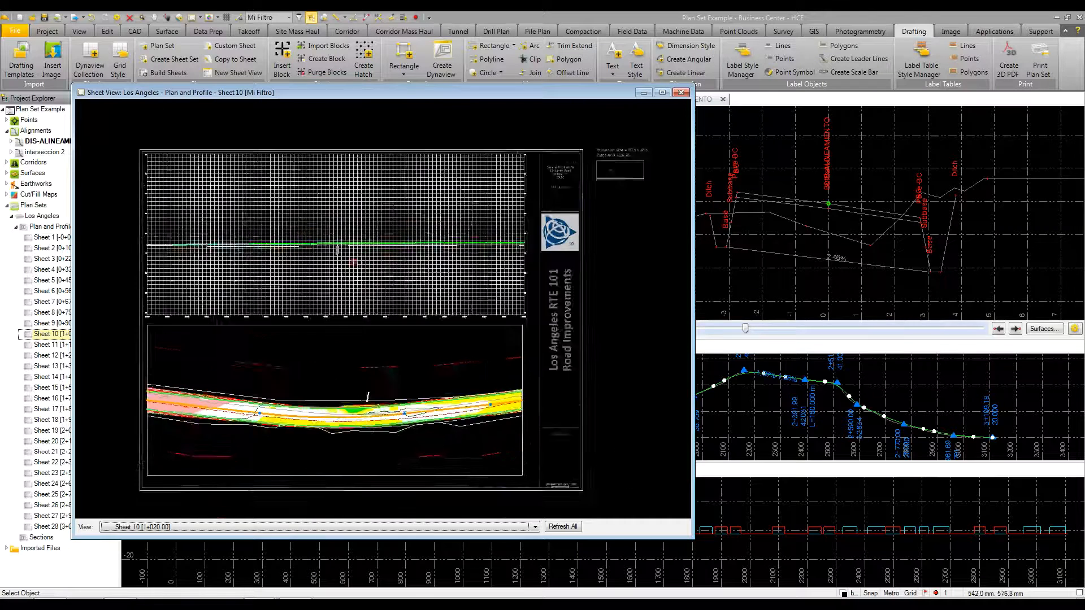
left_click(388, 529)
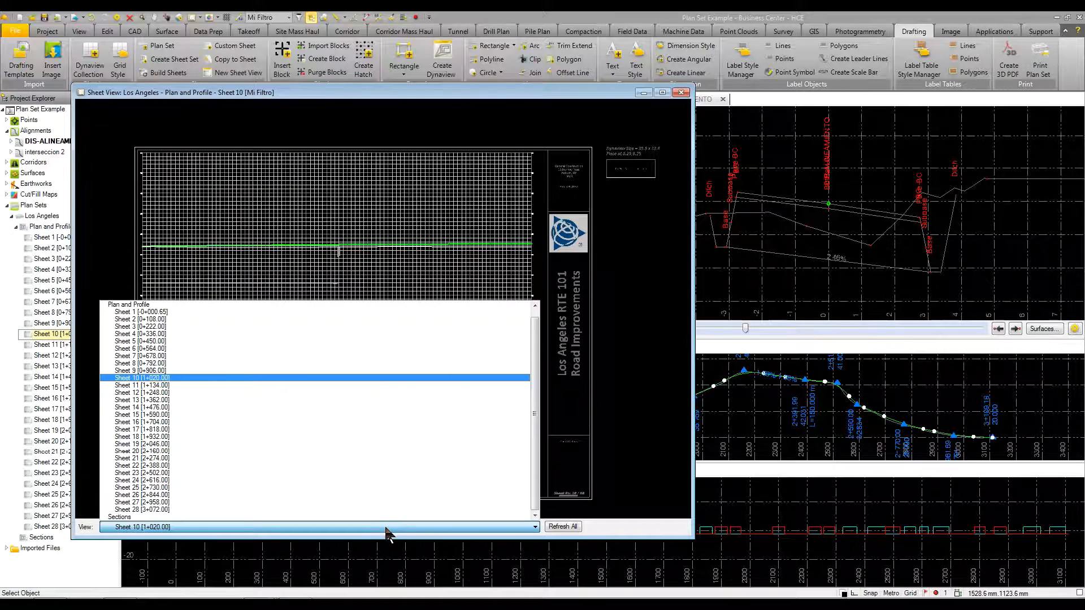
left_click(185, 451)
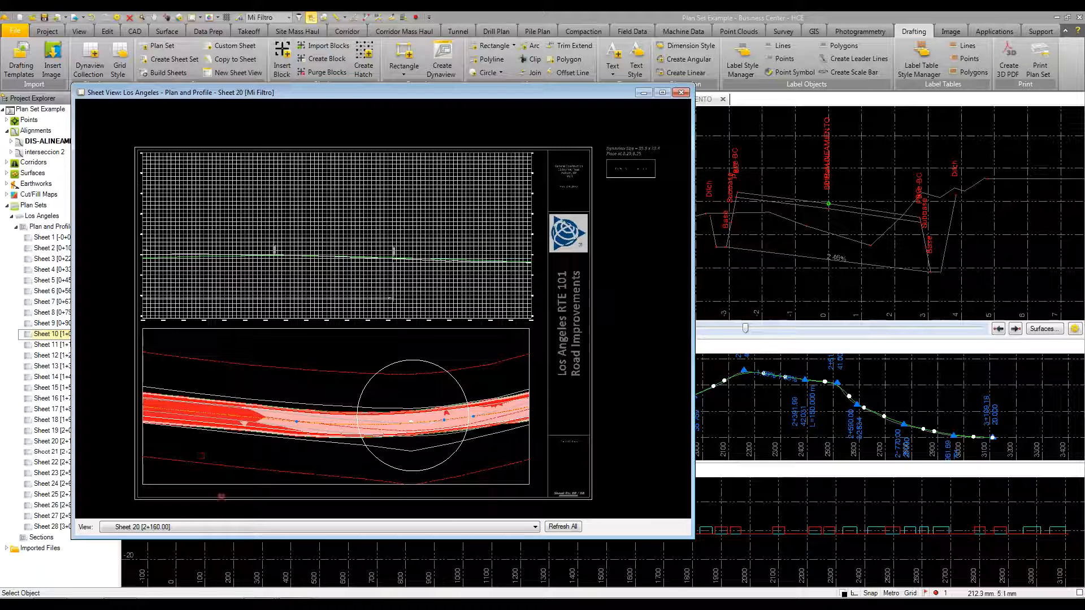
scroll(225, 531, "up", 1)
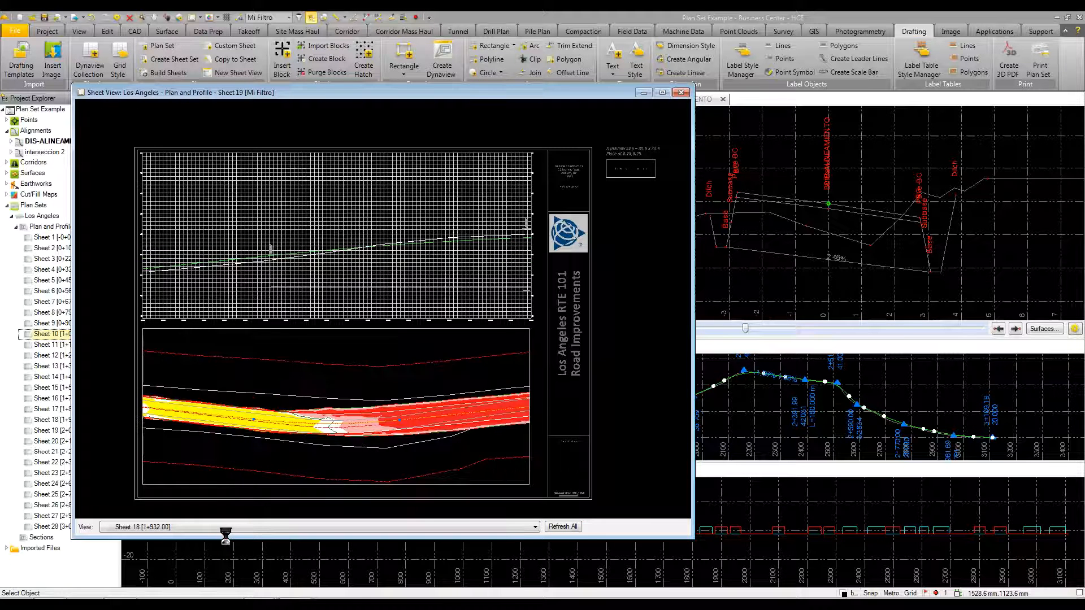
scroll(225, 534, "up", 1)
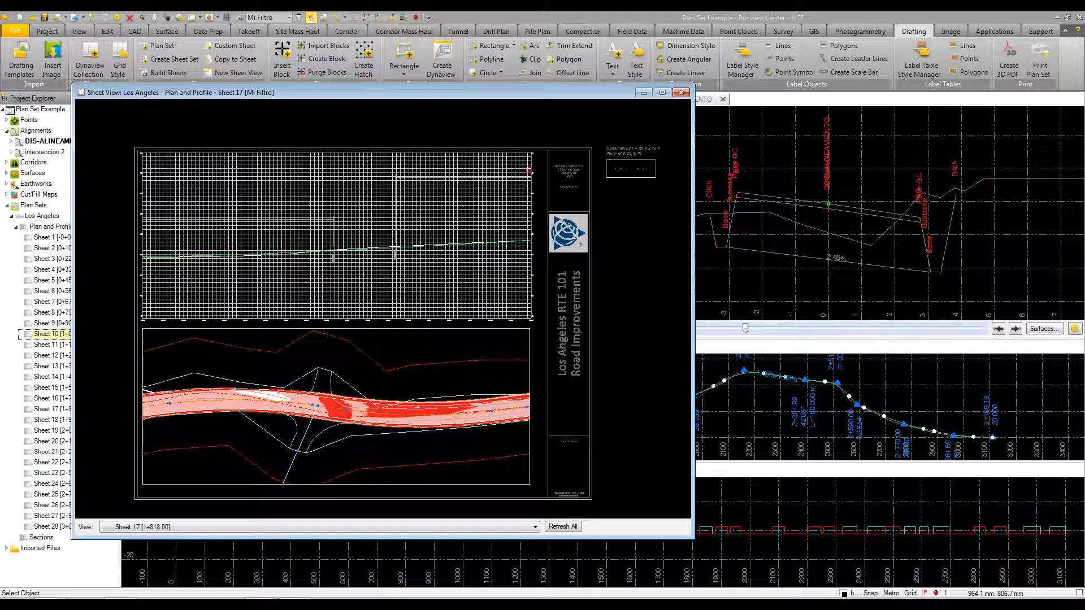
left_click(682, 93)
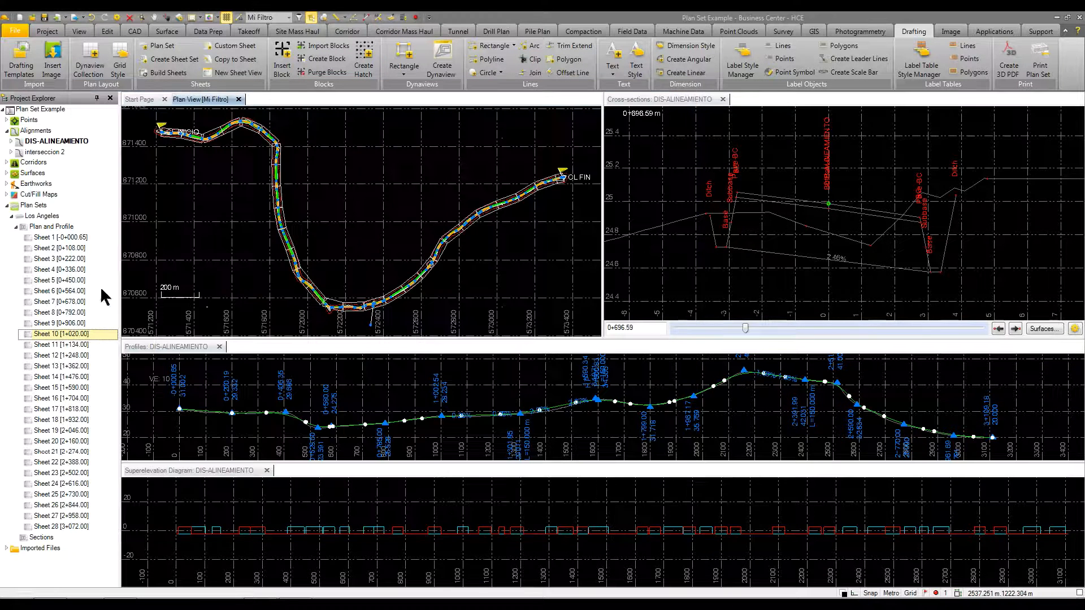
Review the Print Plan Set options for the Los Angeles plan set, and close them without printing
right_click(35, 206)
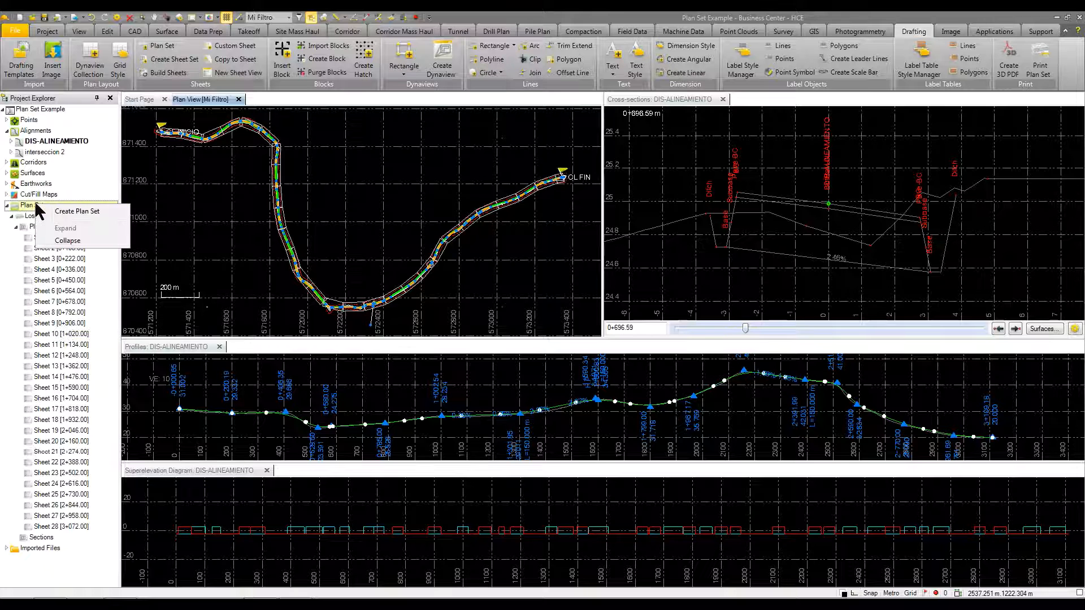
right_click(32, 219)
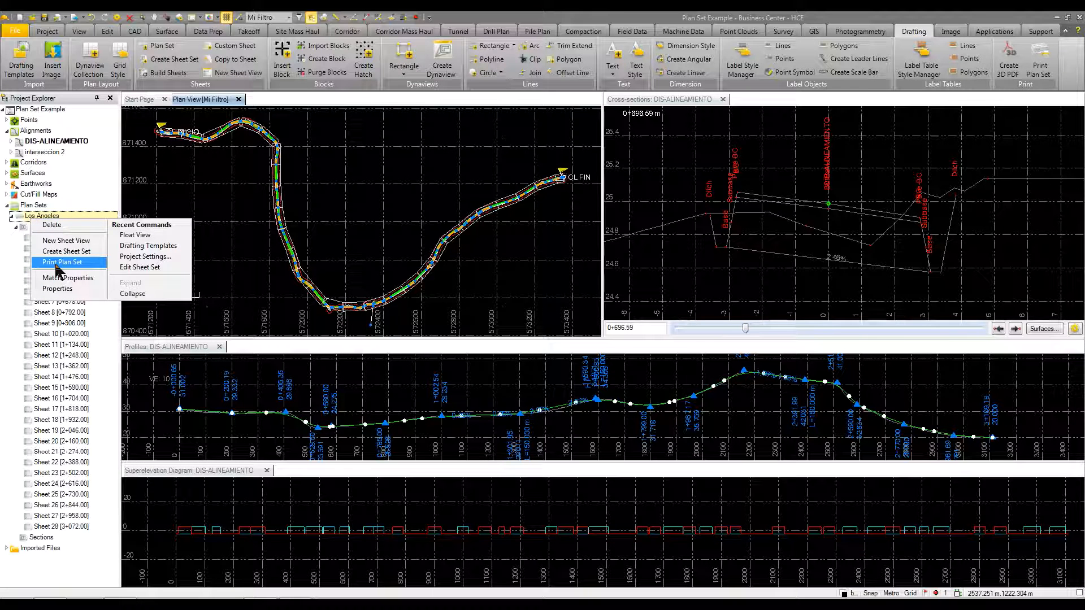
left_click(61, 263)
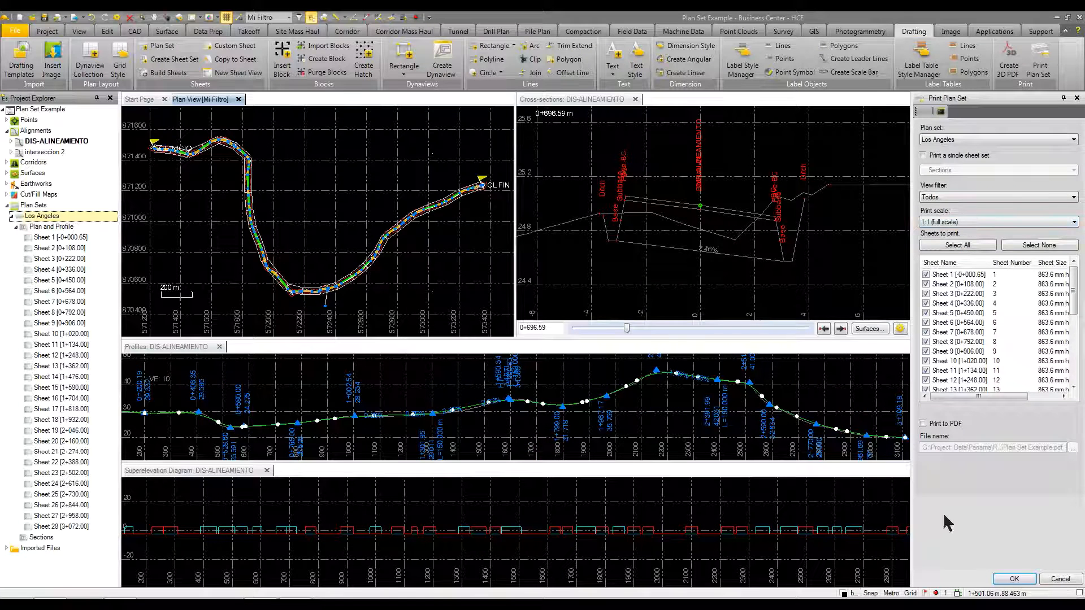
left_click(1061, 579)
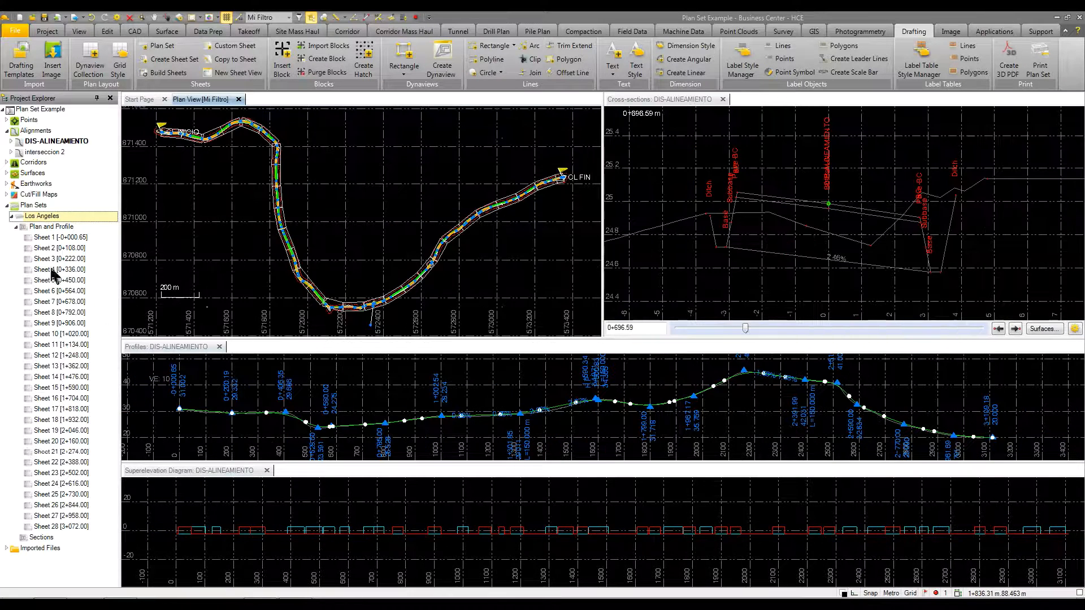
Build the sheets of the Sections sheet set and open its Sheet 5 in an enlarged floating sheet view
left_click(16, 226)
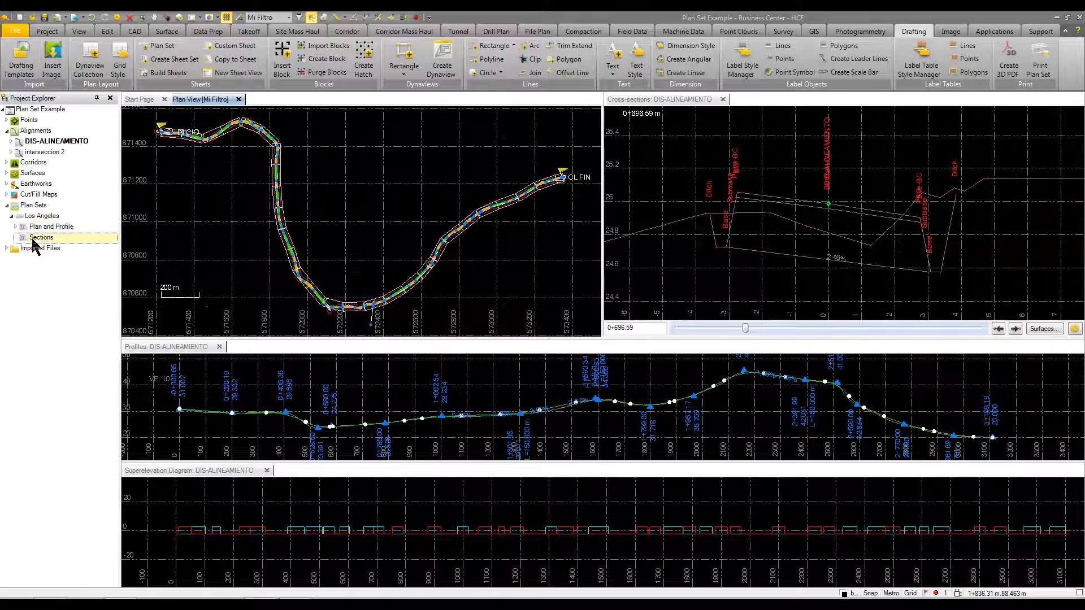
right_click(33, 238)
left_click(59, 286)
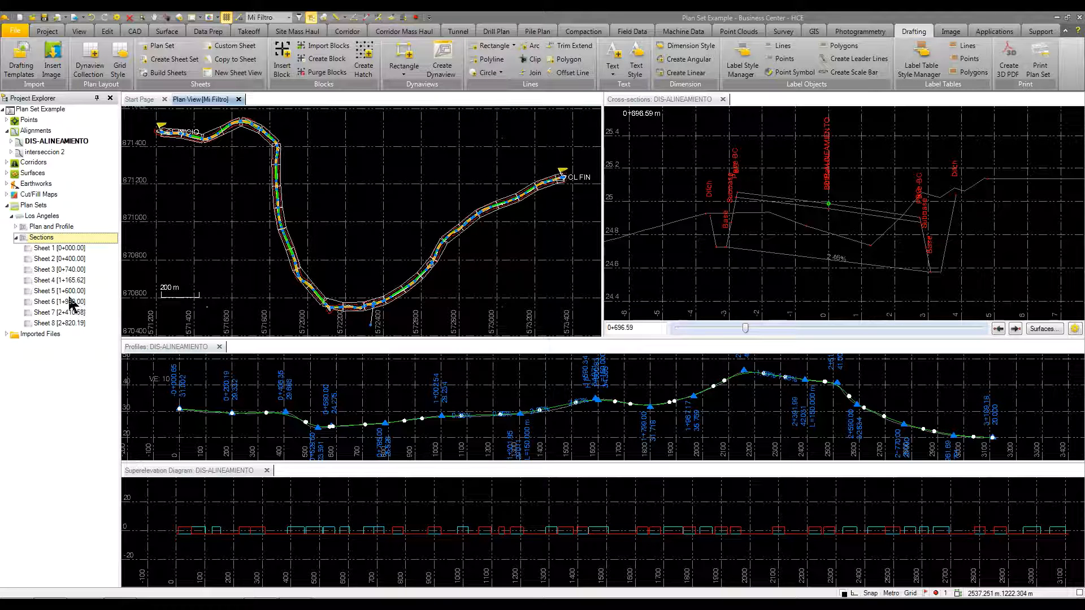
right_click(69, 292)
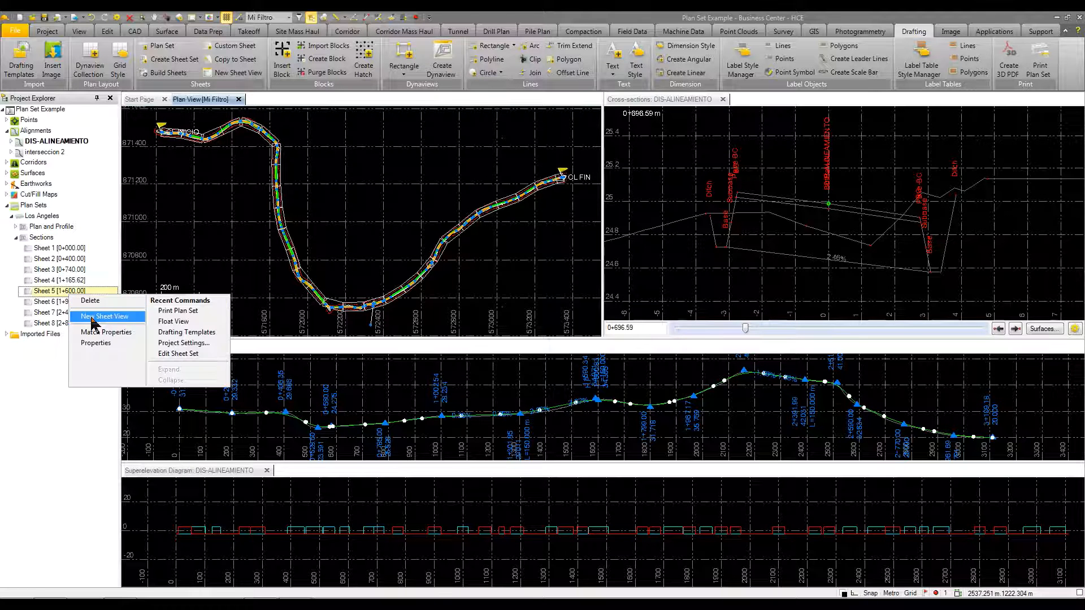
left_click(86, 316)
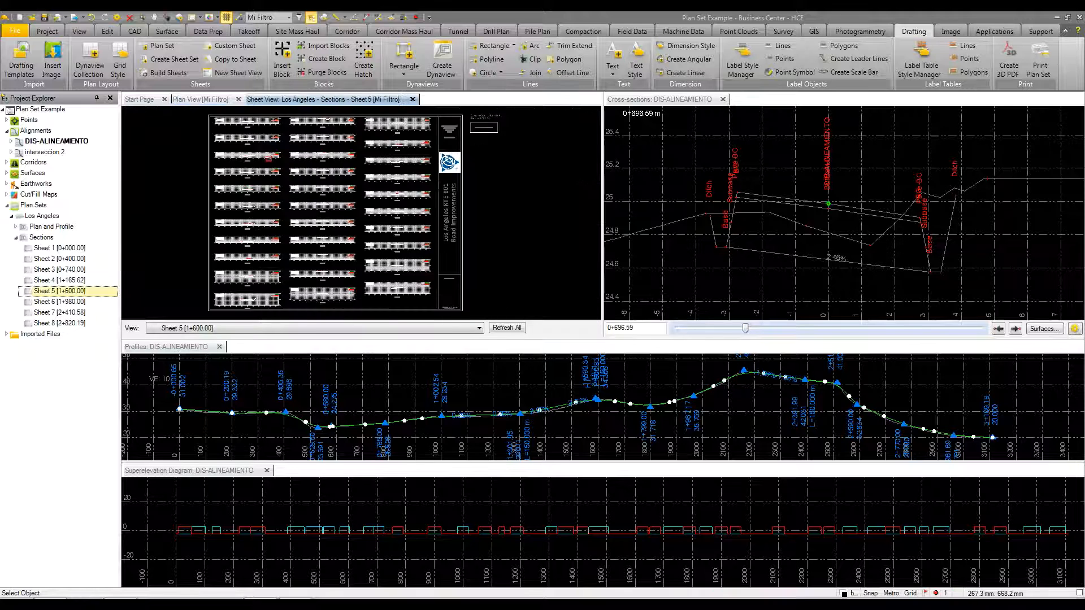
double_click(305, 99)
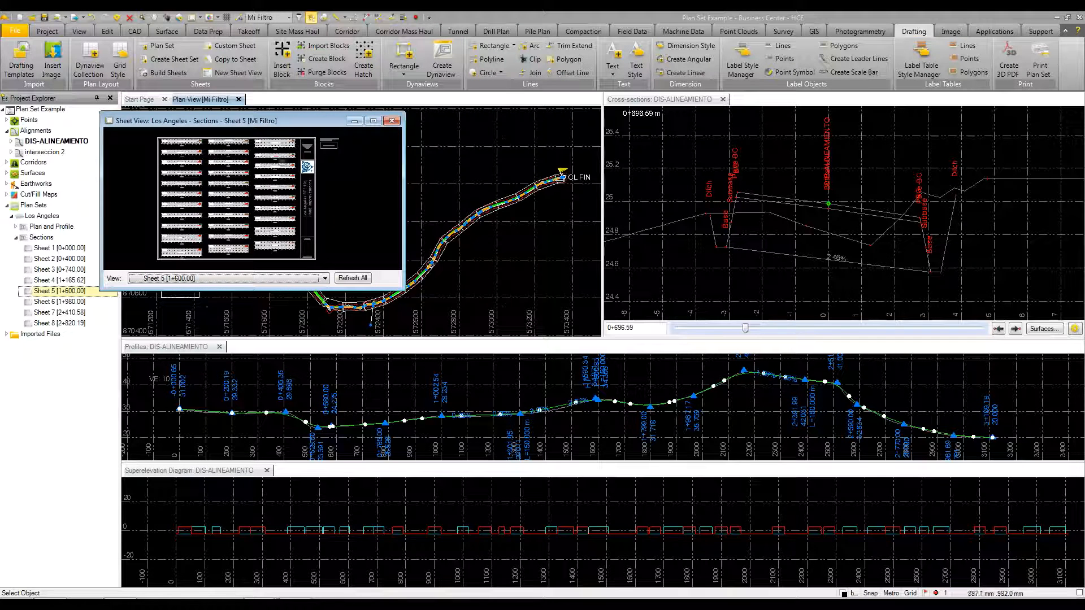
left_click_drag(403, 291, 694, 520)
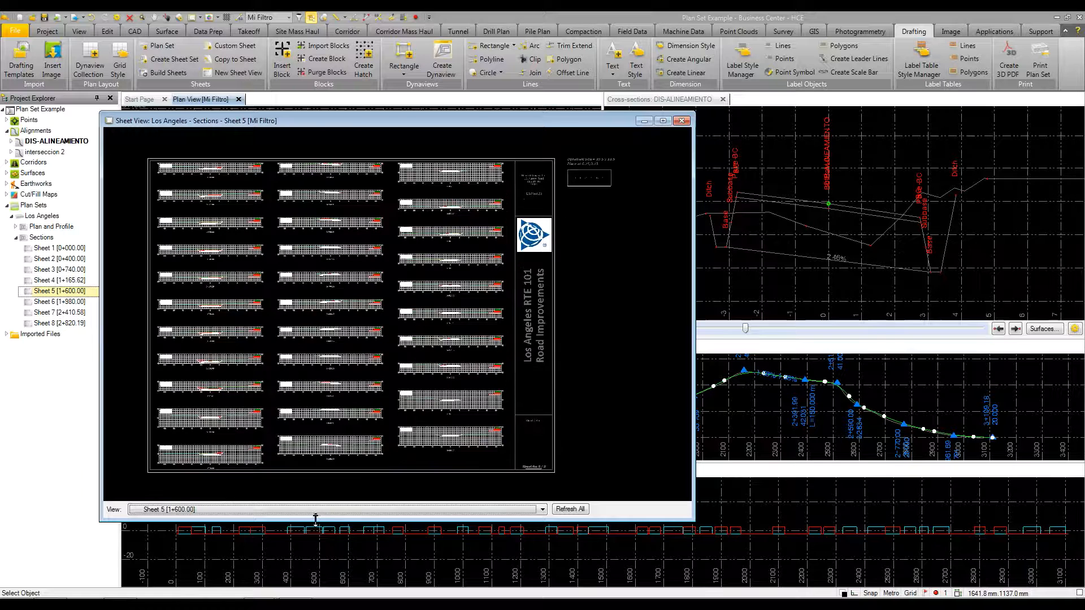
Examine the cross-sections on Sheet 5 of the Sections set, including the one at station 1+920.89 up close
left_click(297, 511)
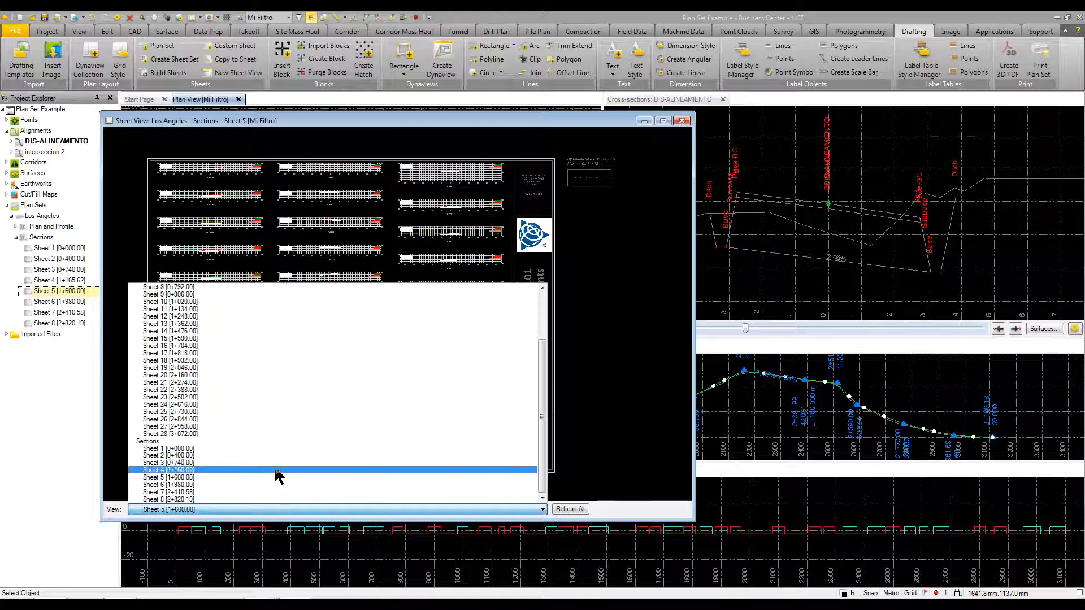
left_click(425, 225)
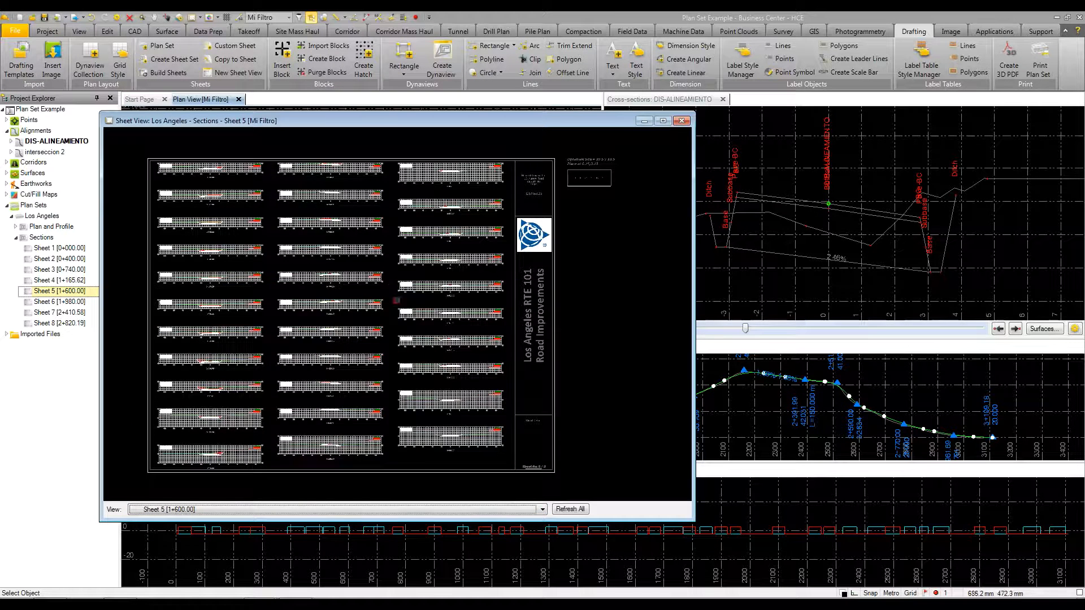
scroll(413, 296, "up", 1)
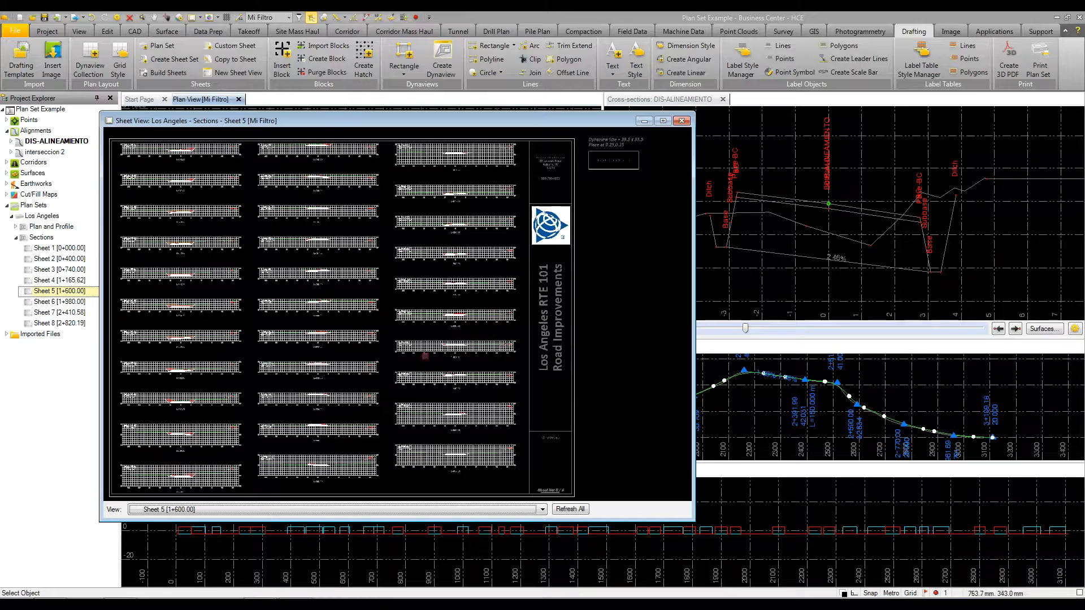
scroll(439, 334, "up", 3)
scroll(456, 274, "up", 2)
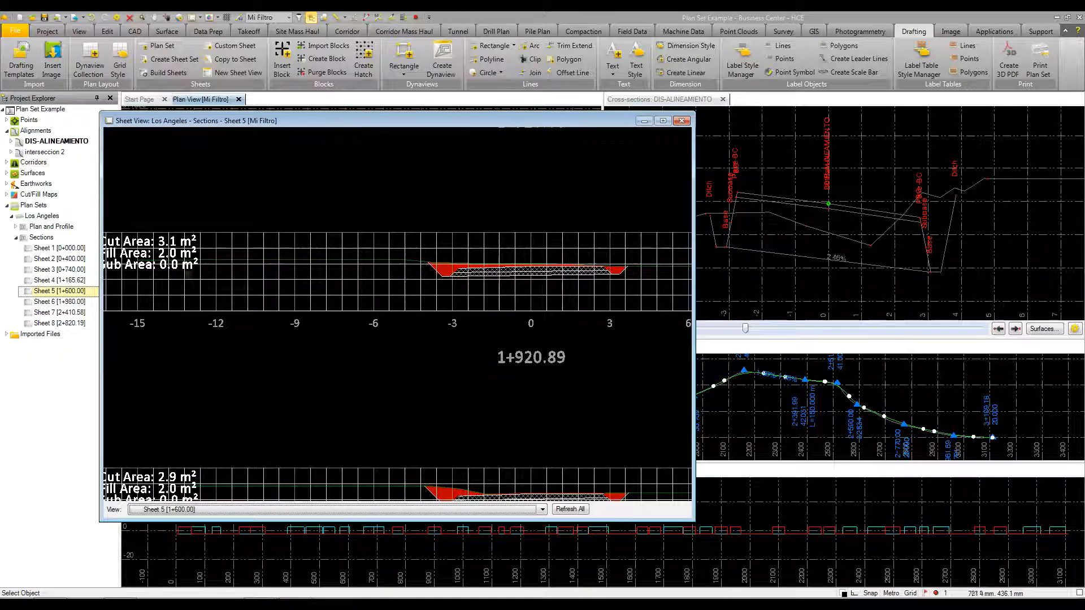
scroll(495, 257, "up", 1)
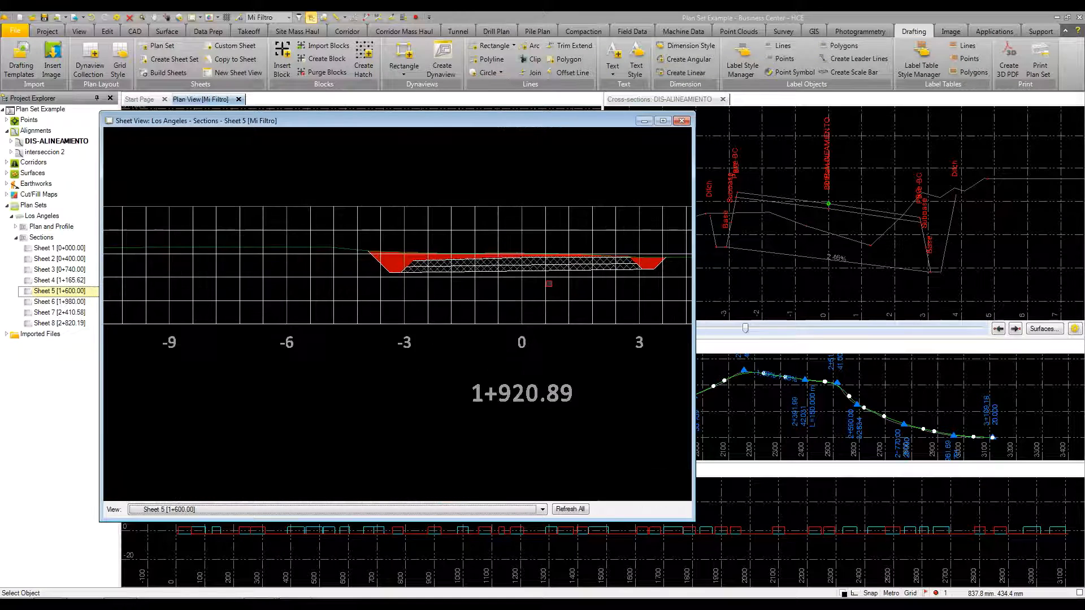
scroll(495, 257, "down", 5)
scroll(495, 257, "down", 2)
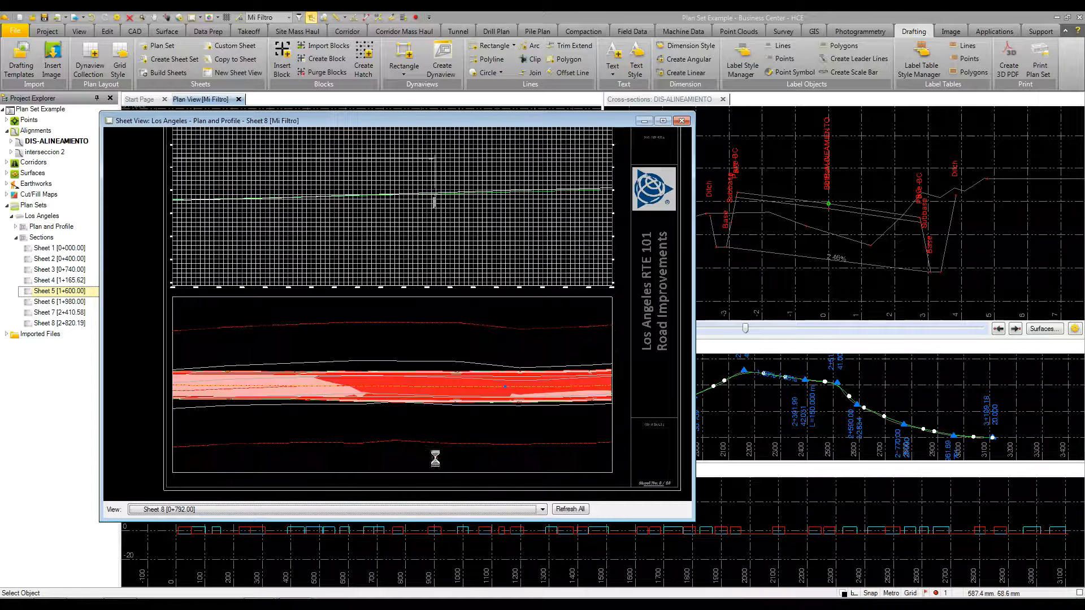
Look through Plan and Profile Sheets 9 and 10 in the floating sheet view, and close it
key("Down")
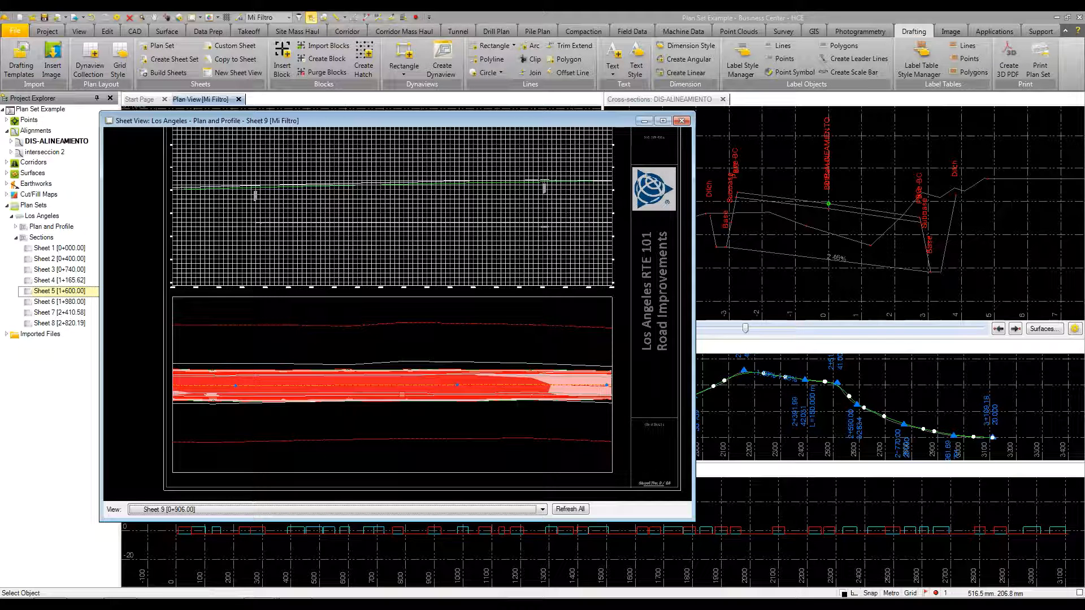
key("Down")
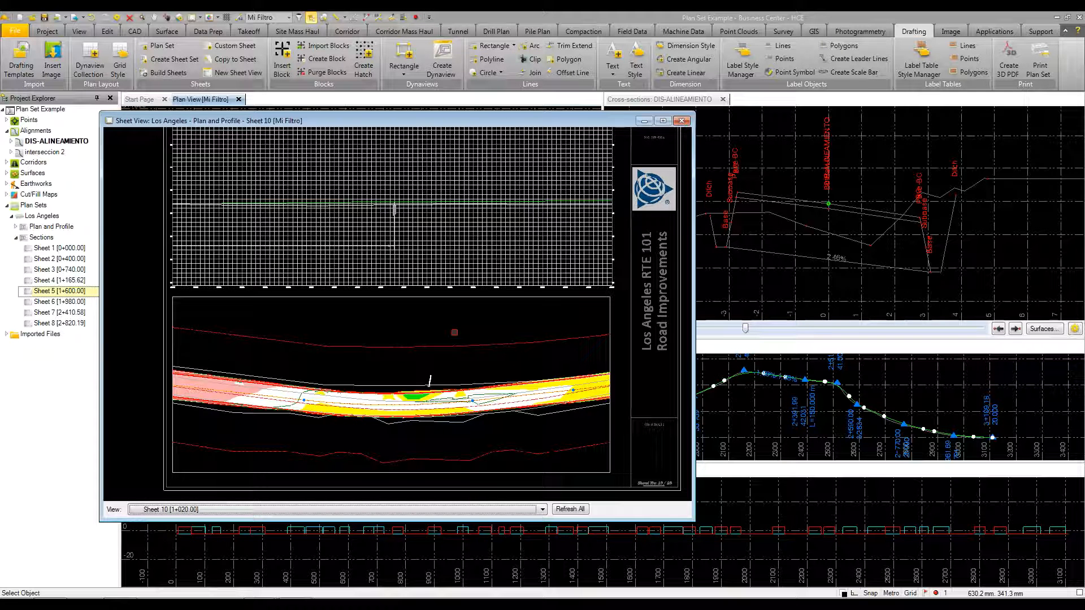
left_click(681, 121)
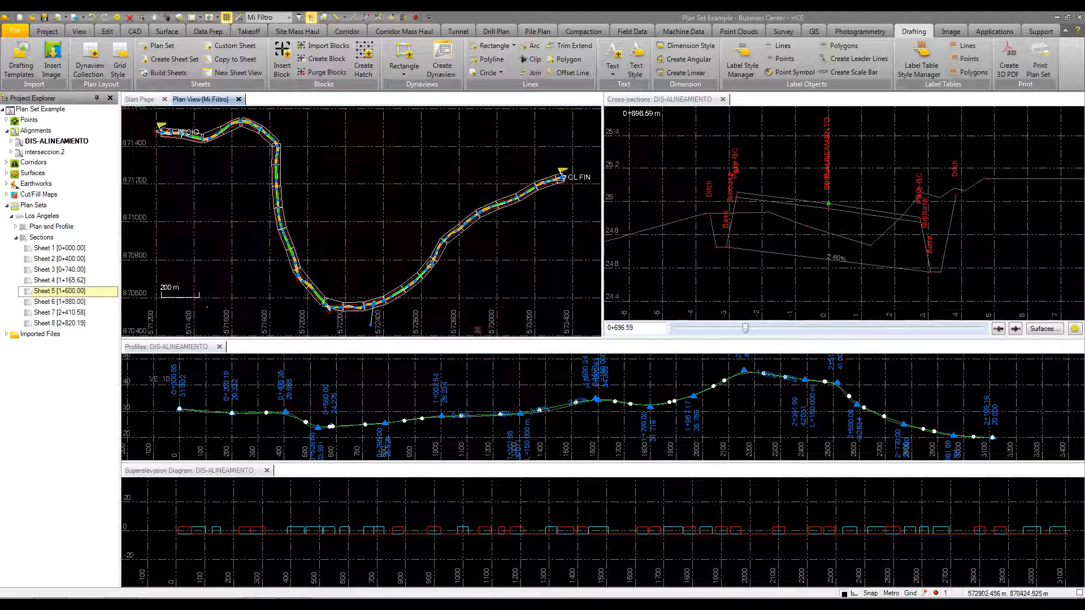